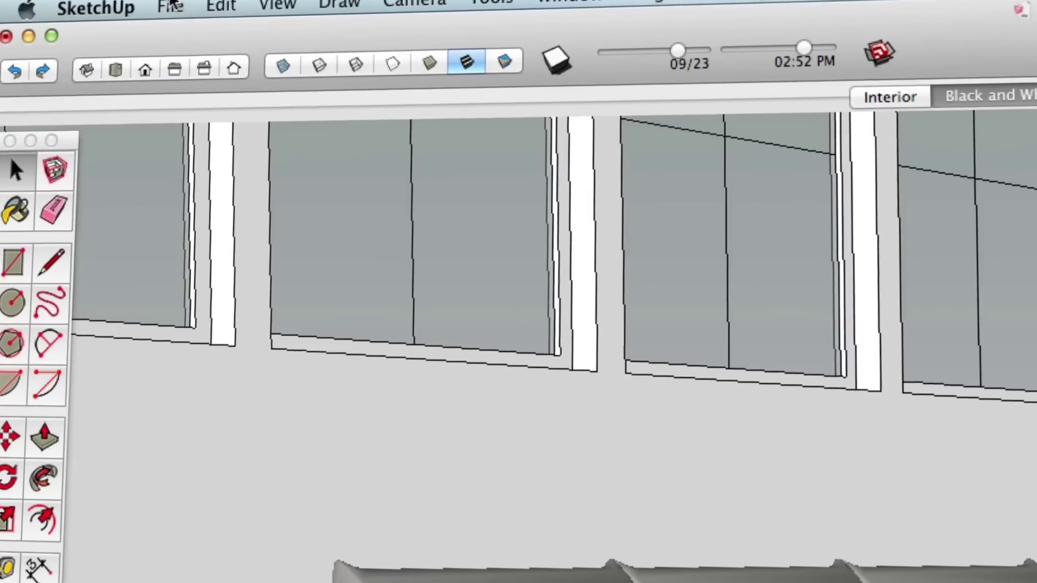
Export the interior view as a JPEG named 'Interior Normal'
click(170, 5)
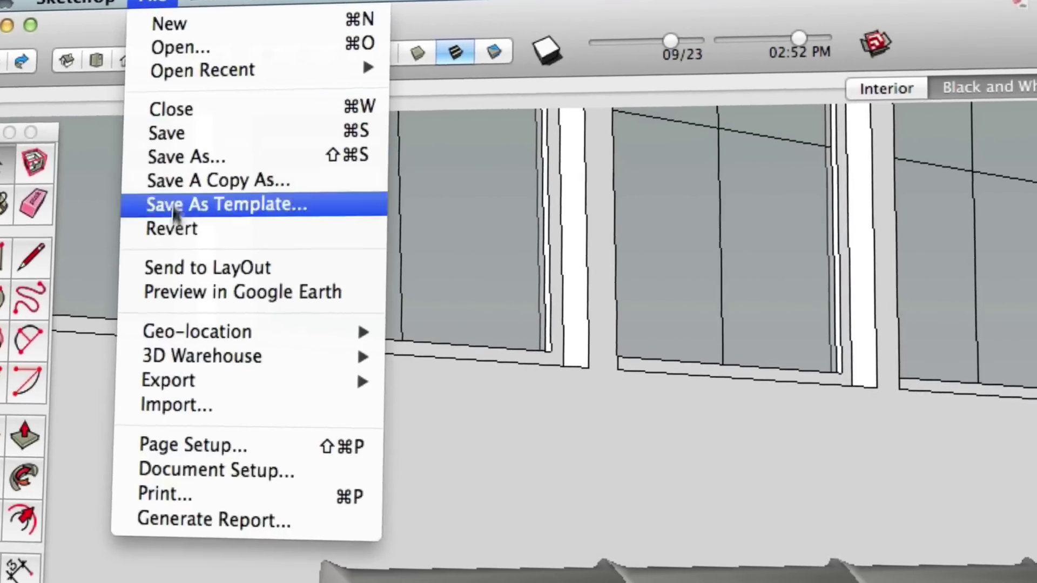
mouse_move(177, 396)
click(410, 398)
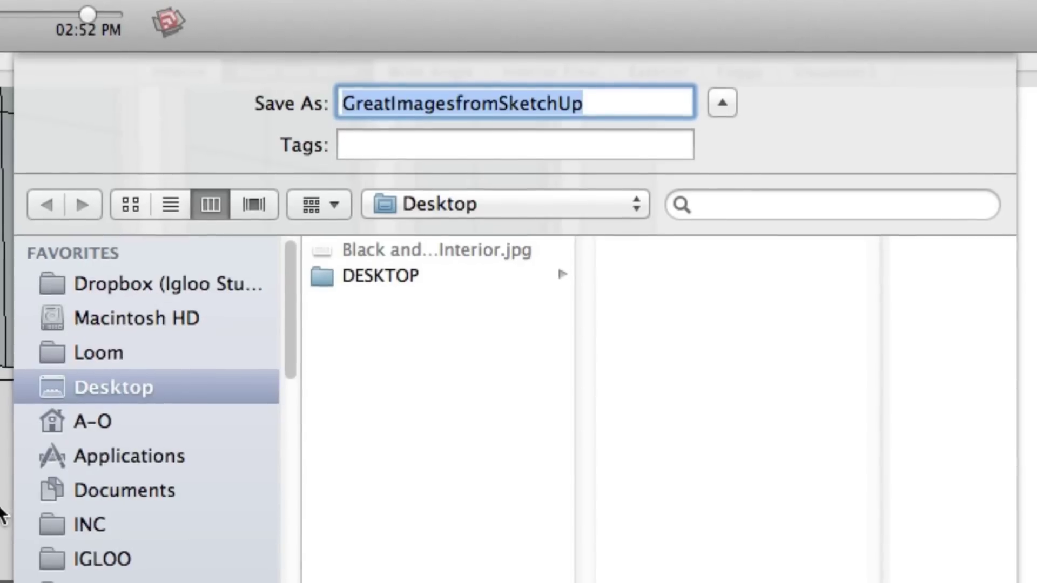
text(Interior Normal)
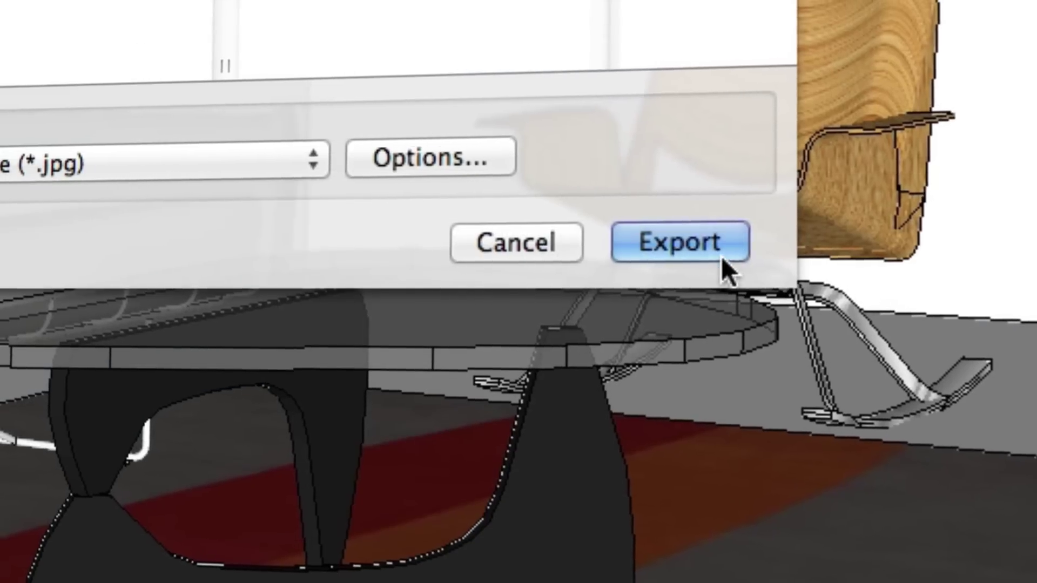
click(716, 254)
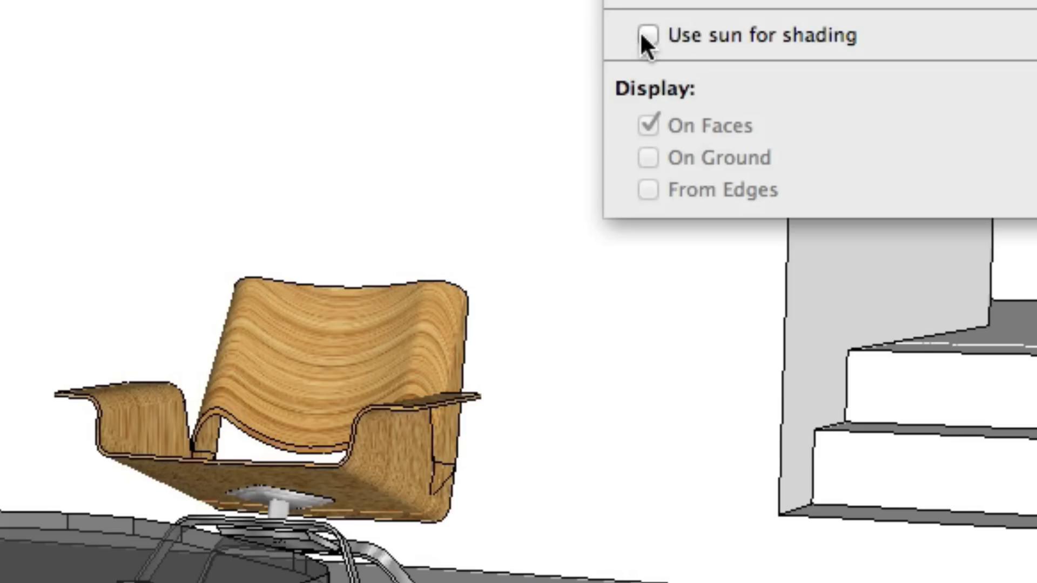
Turn on sun shading and fog, then capture two photorealistic Visualizer renders of the house
click(643, 35)
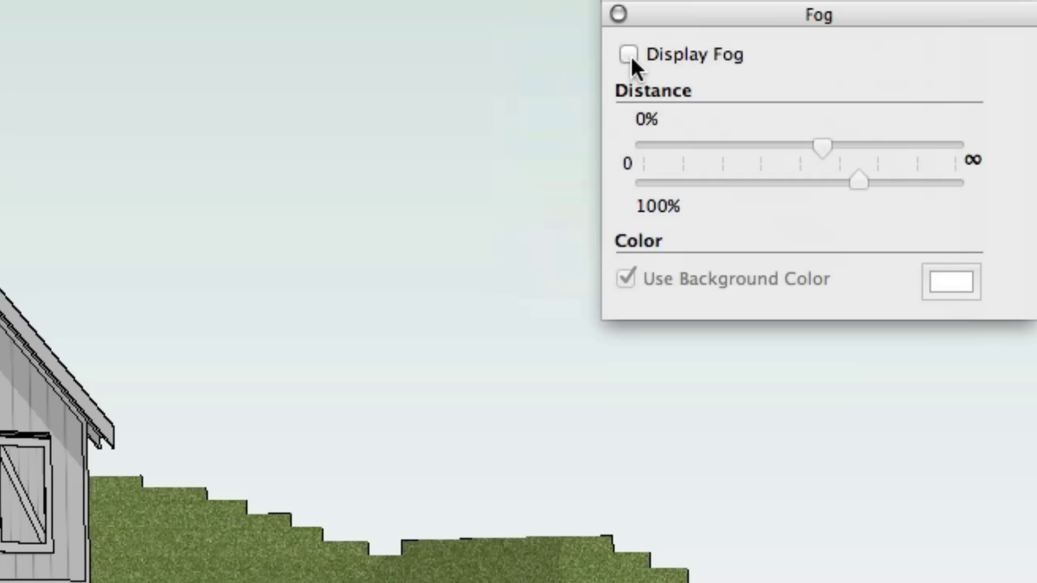
click(630, 54)
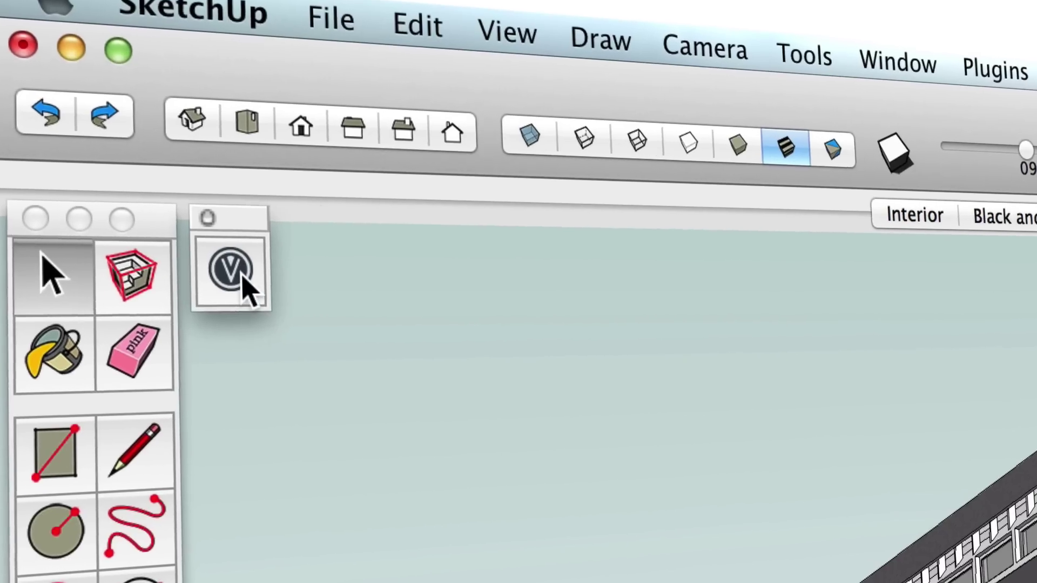
click(238, 277)
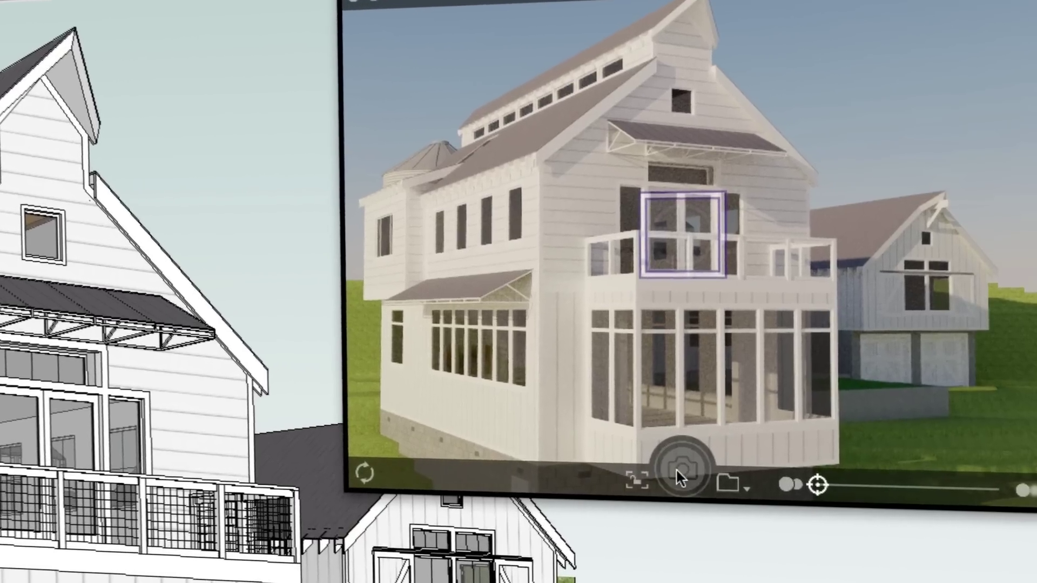
click(697, 473)
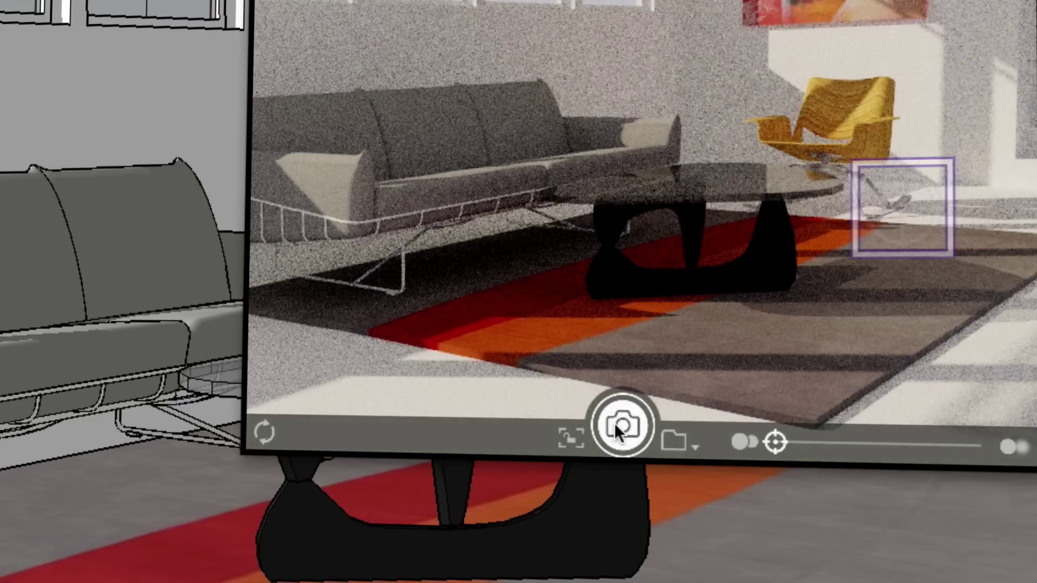
click(618, 425)
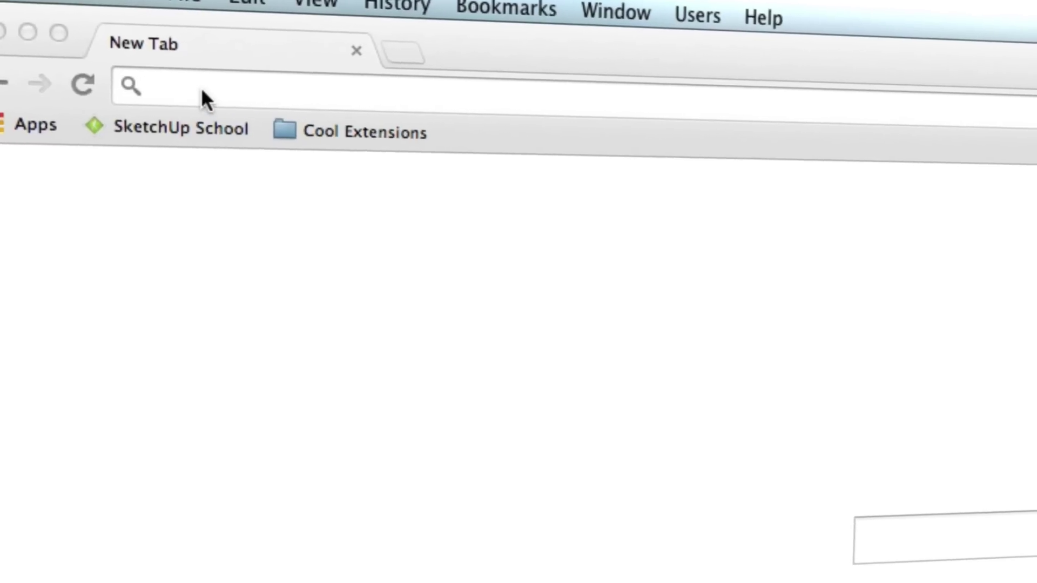
Load sketchupschool.com and start watching the SketchUp Level One course
text(sketchupschool.com)
key(Return)
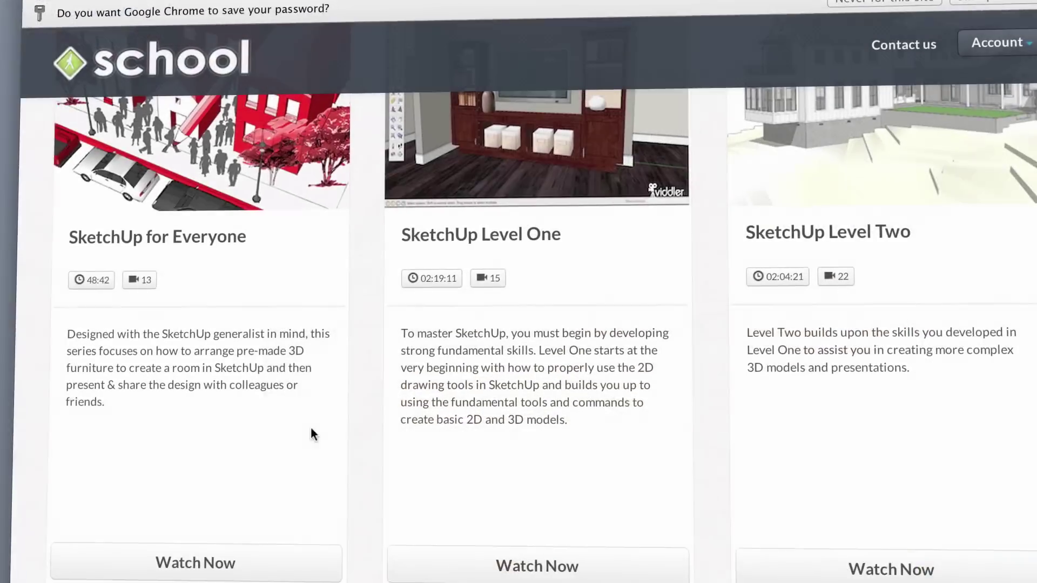
click(566, 567)
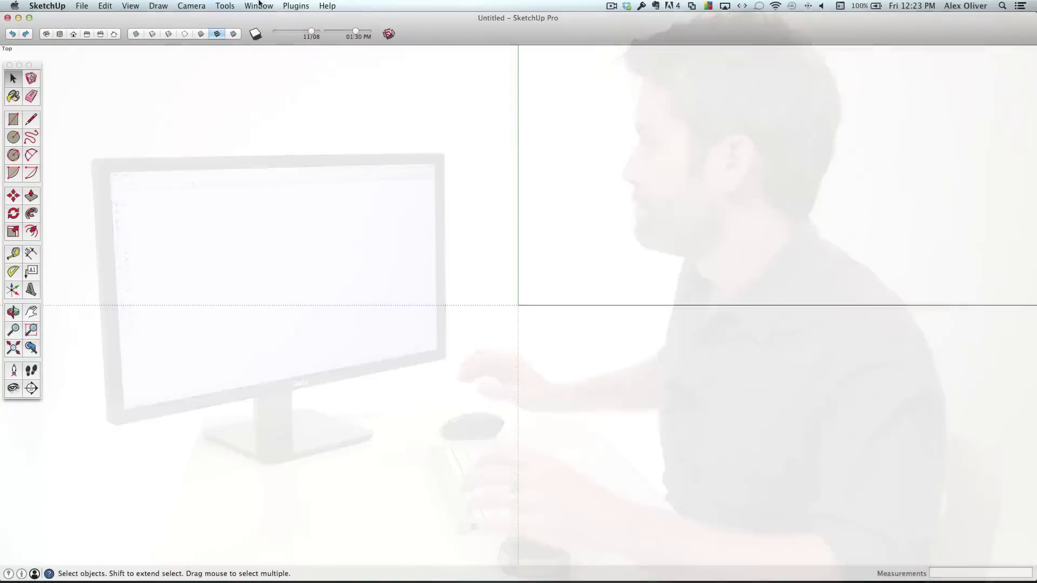
Bring the GreatImagesfromSketchUp model to the front and open the Styles panel
click(259, 5)
click(303, 320)
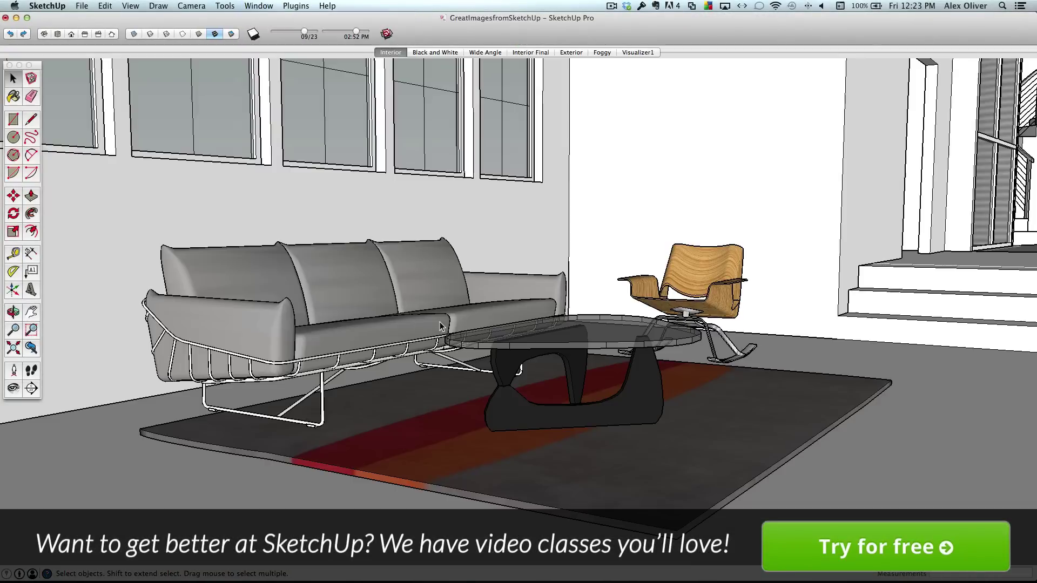
click(268, 6)
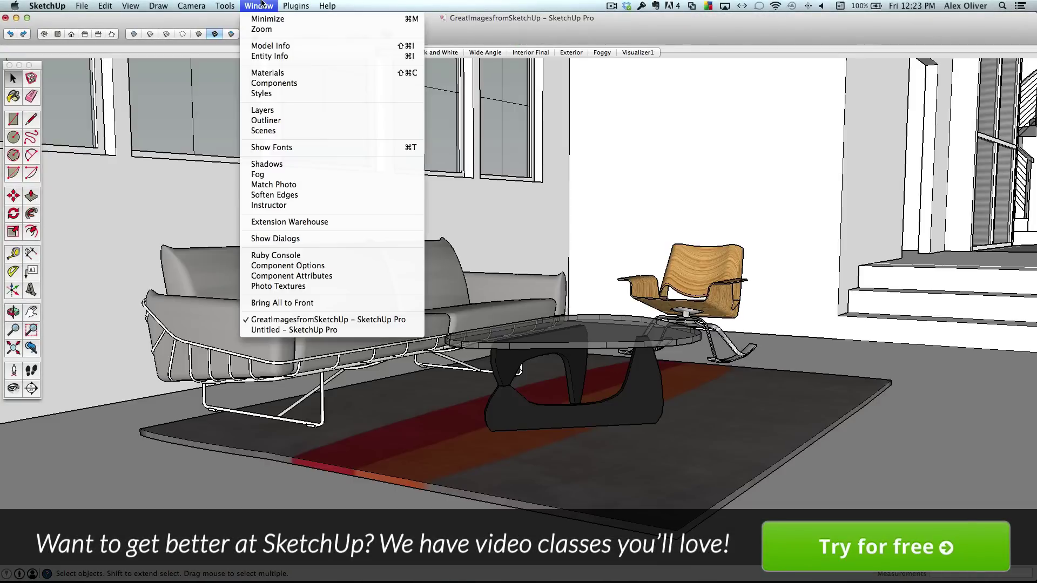
click(274, 95)
drag(951, 63, 851, 76)
Set the style's faces to Hidden Line and turn on edge endpoints
click(859, 134)
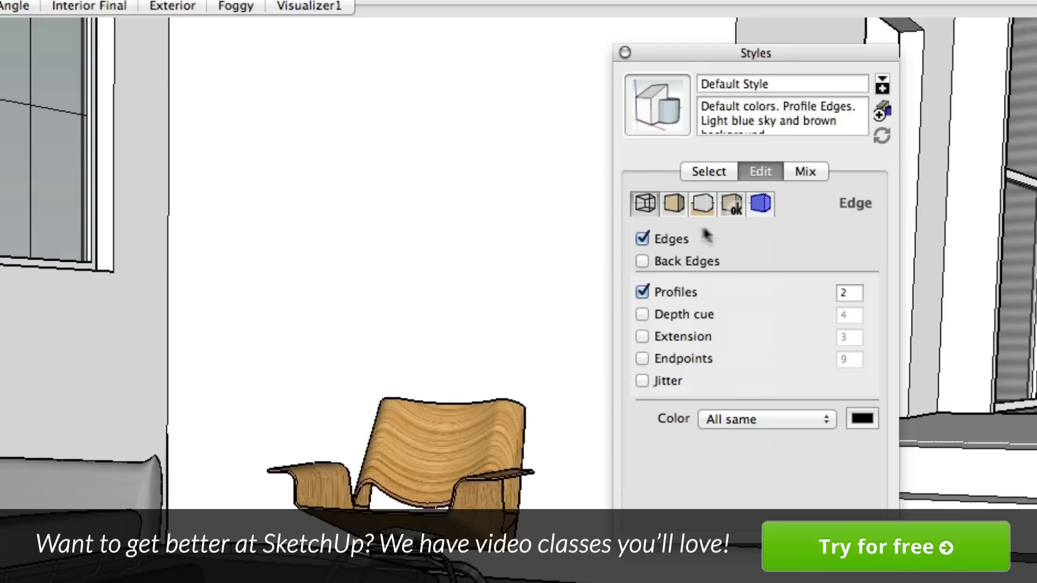
click(676, 203)
click(676, 337)
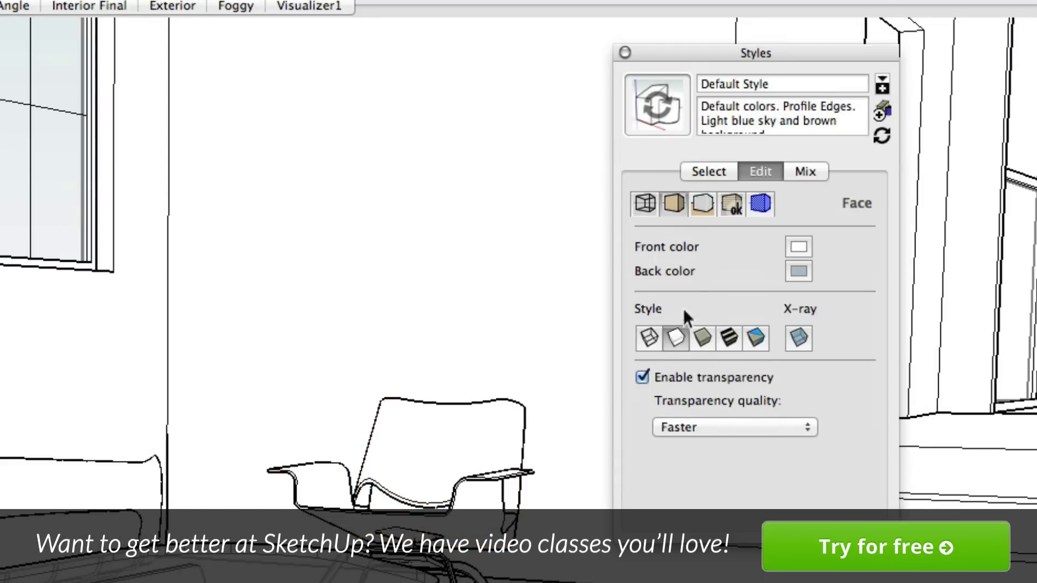
click(642, 207)
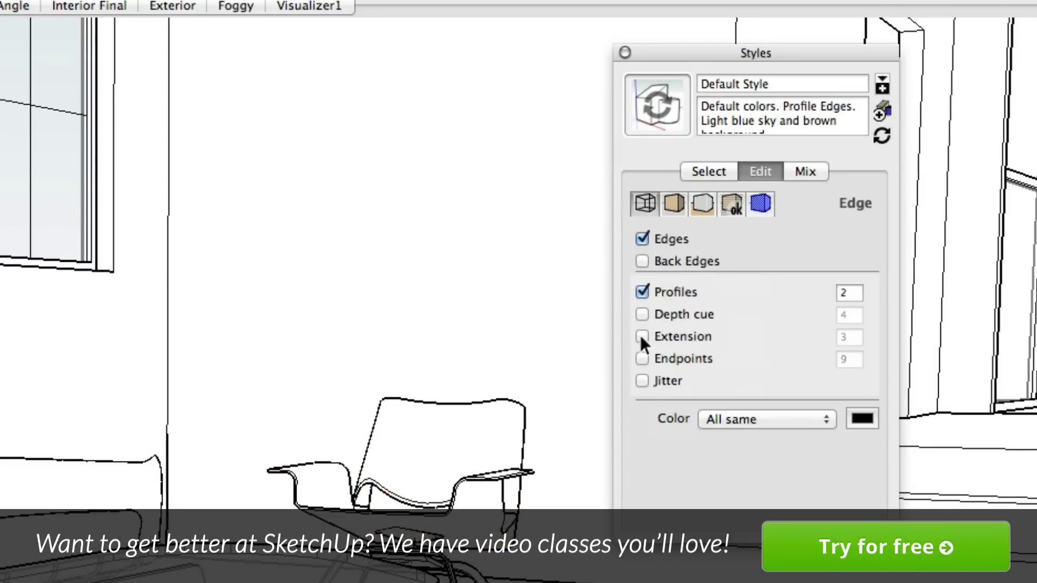
click(642, 359)
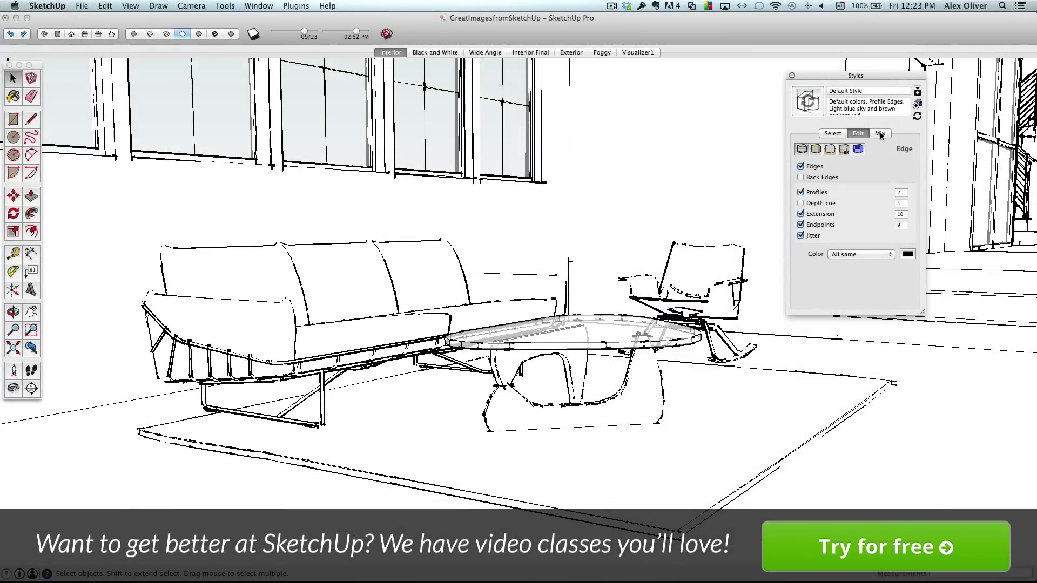
click(881, 134)
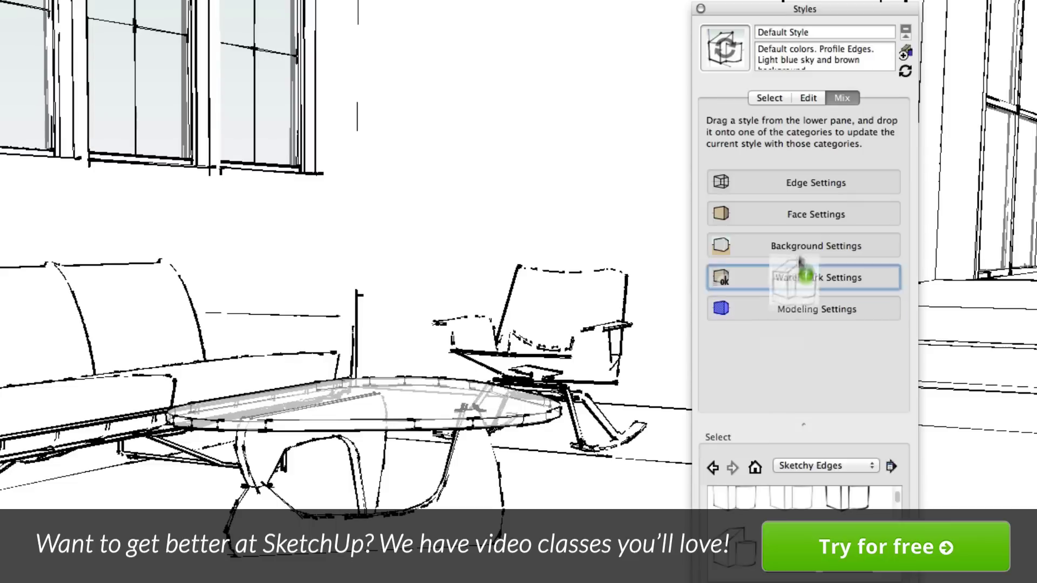
Apply Sketchy Edges with a higher level of detail, then revert to the in-model Default Style
mouse_move(820, 243)
mouse_down()
mouse_move(863, 184)
mouse_move(819, 174)
mouse_up()
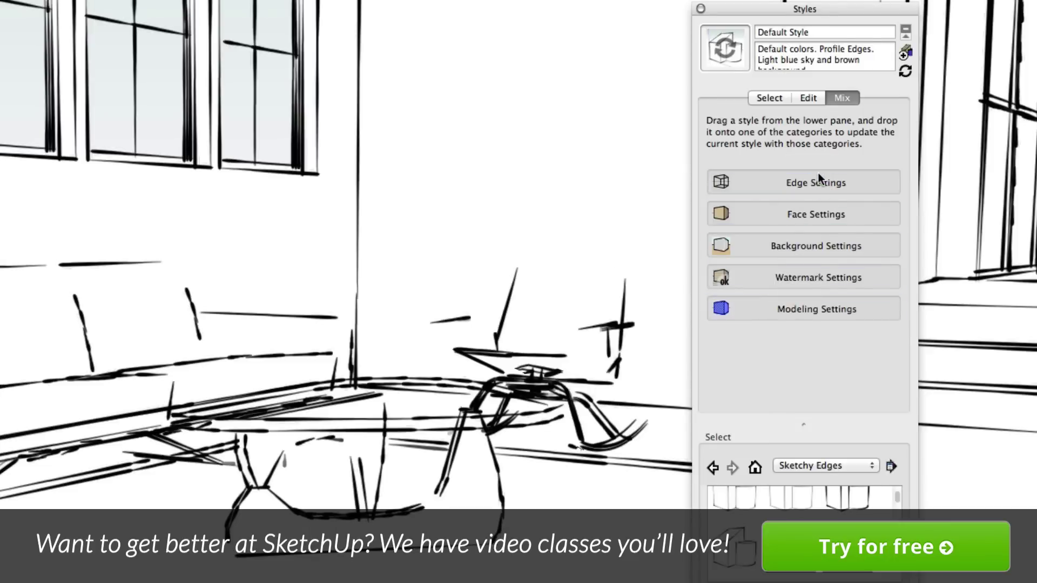
click(820, 98)
drag(867, 231, 870, 230)
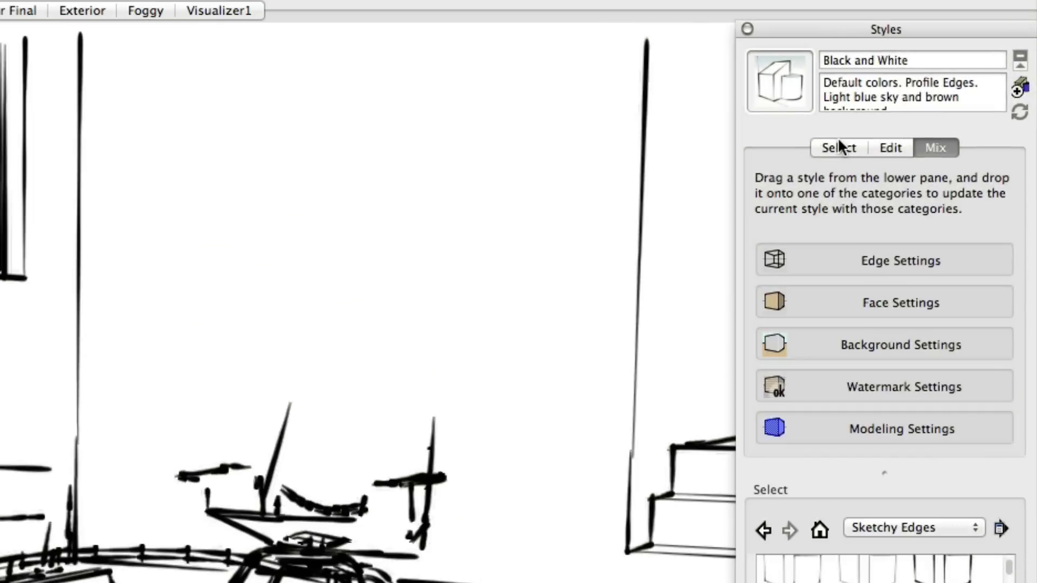
click(930, 122)
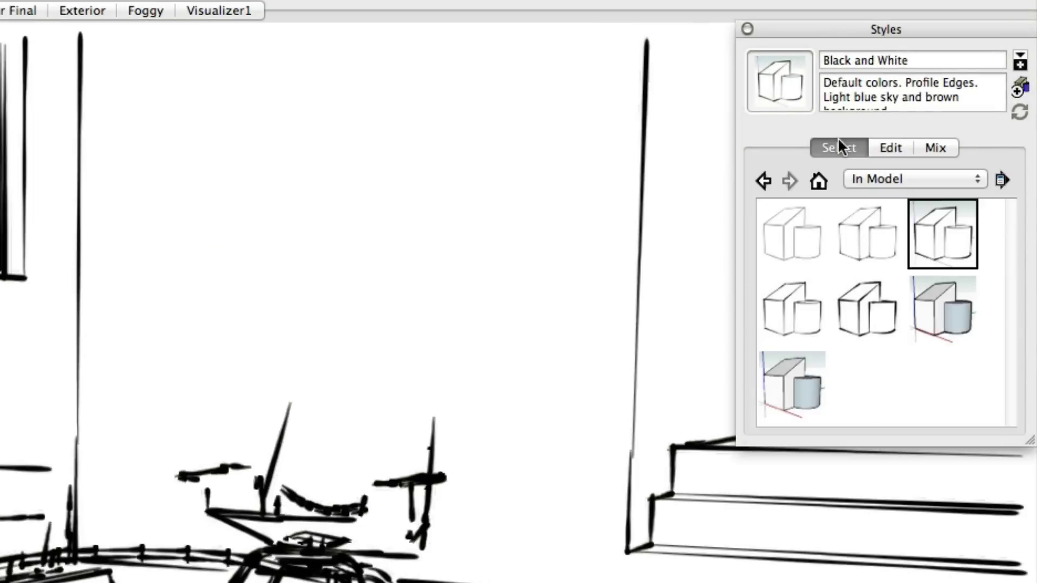
click(794, 384)
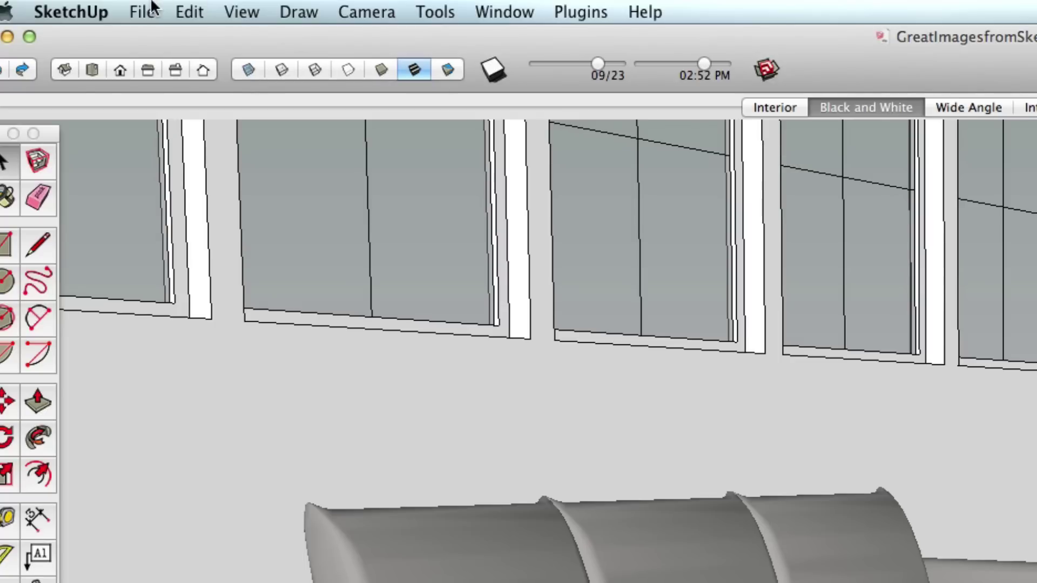
Export the shaded interior view to the Desktop as Interior Normal.jpg
click(151, 8)
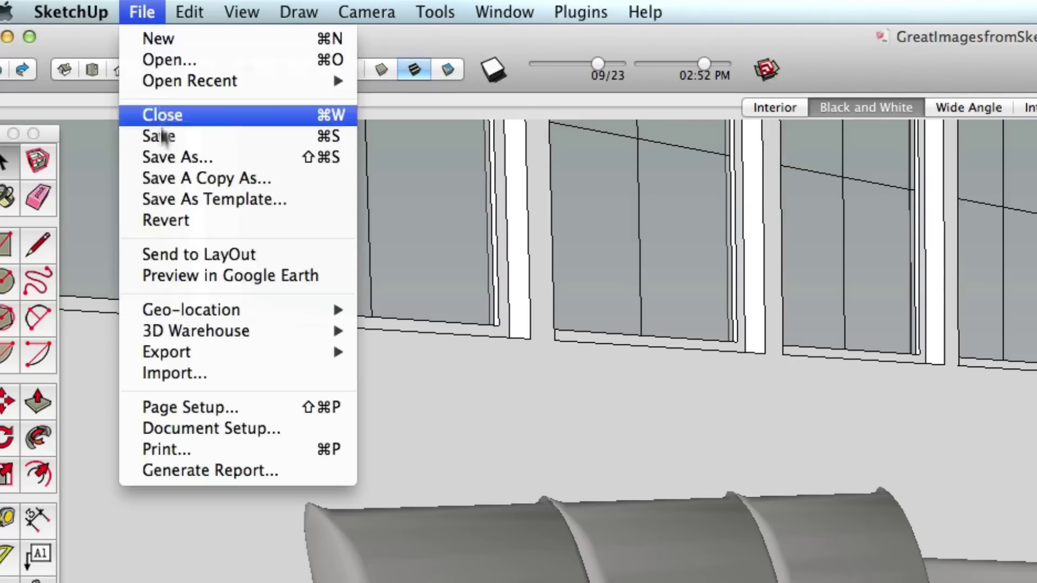
mouse_move(160, 352)
click(418, 373)
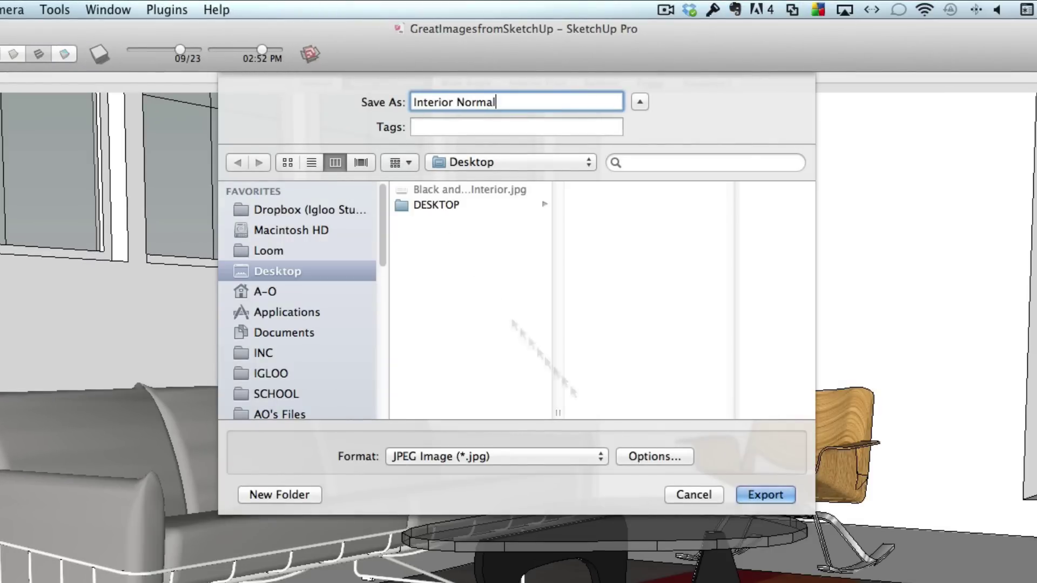
click(782, 500)
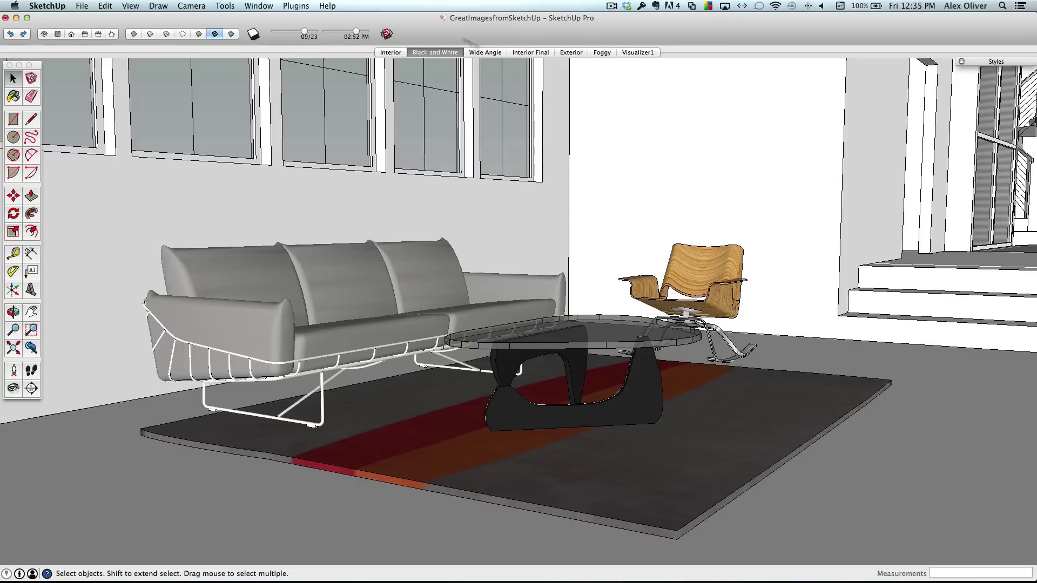
click(271, 5)
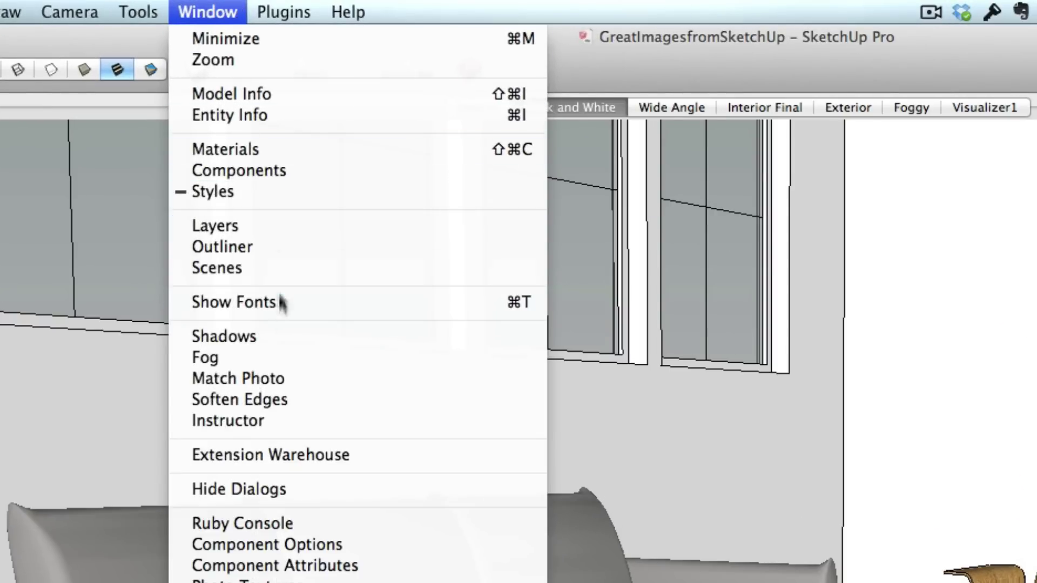
Enable Use sun for shading and lower the Dark and Light sliders for a darker mood
click(277, 338)
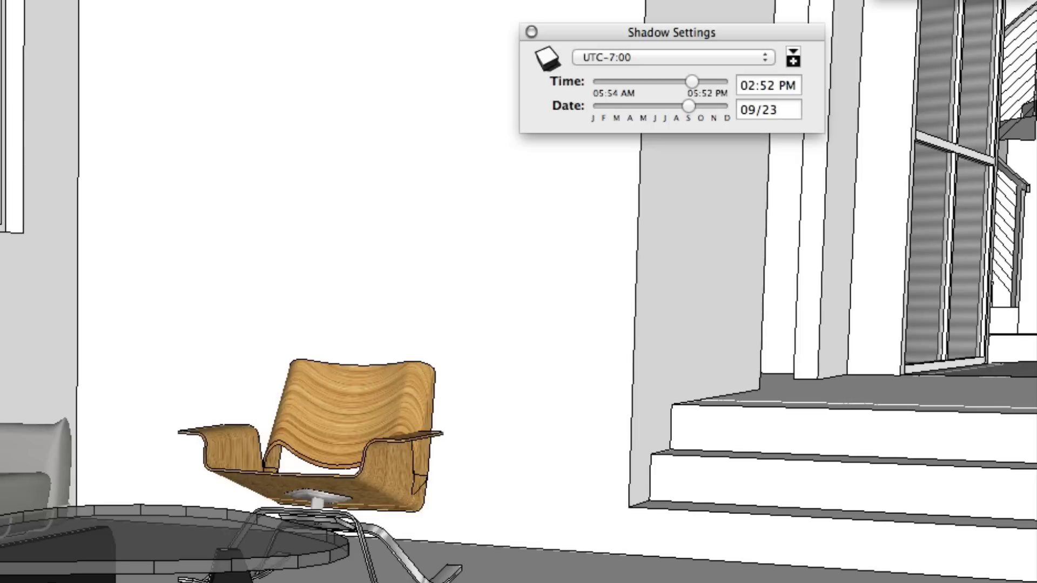
click(793, 57)
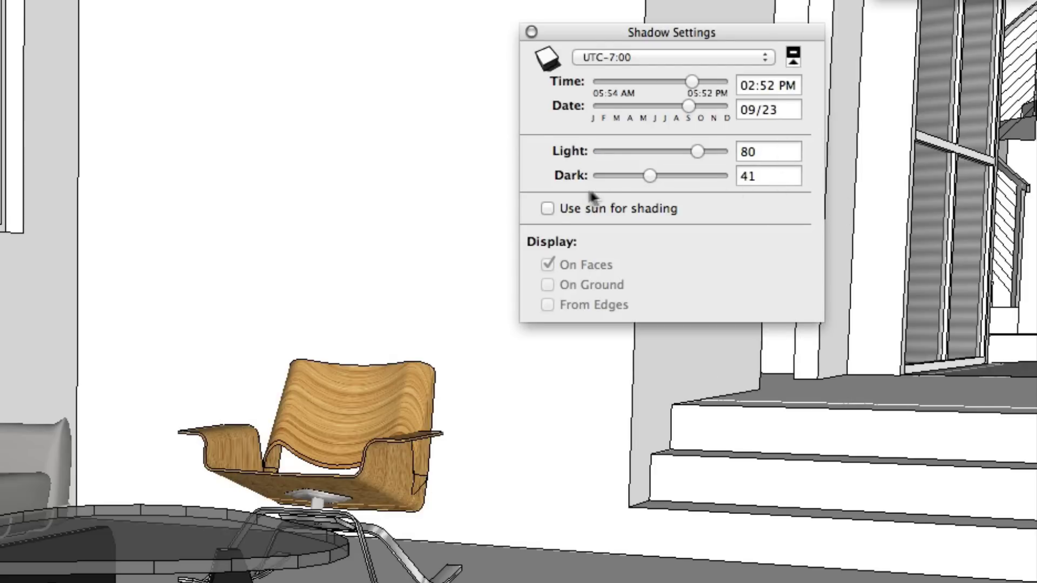
click(547, 210)
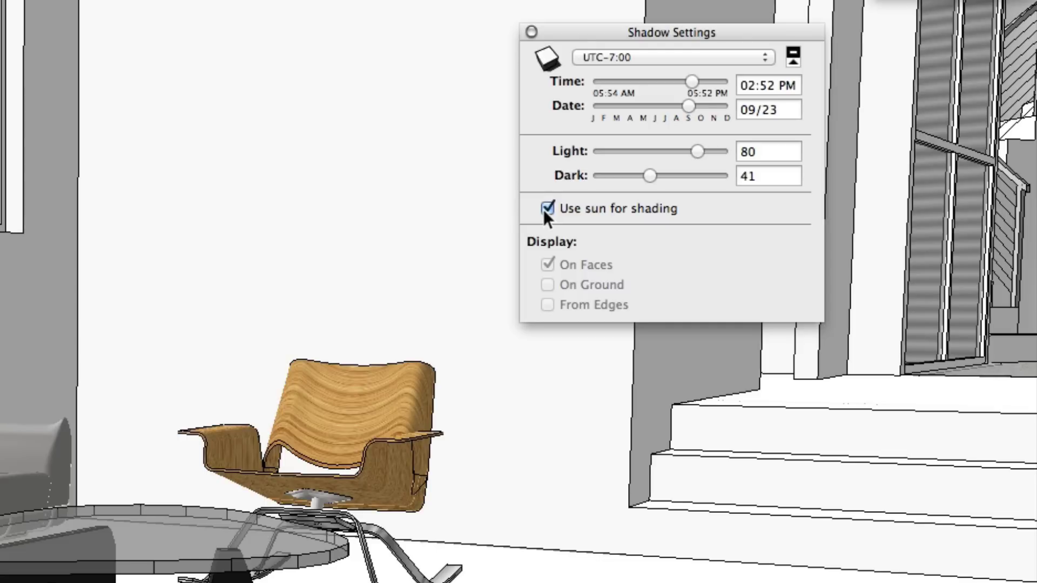
mouse_move(650, 176)
mouse_down()
mouse_move(576, 167)
mouse_move(646, 176)
mouse_move(611, 177)
mouse_up()
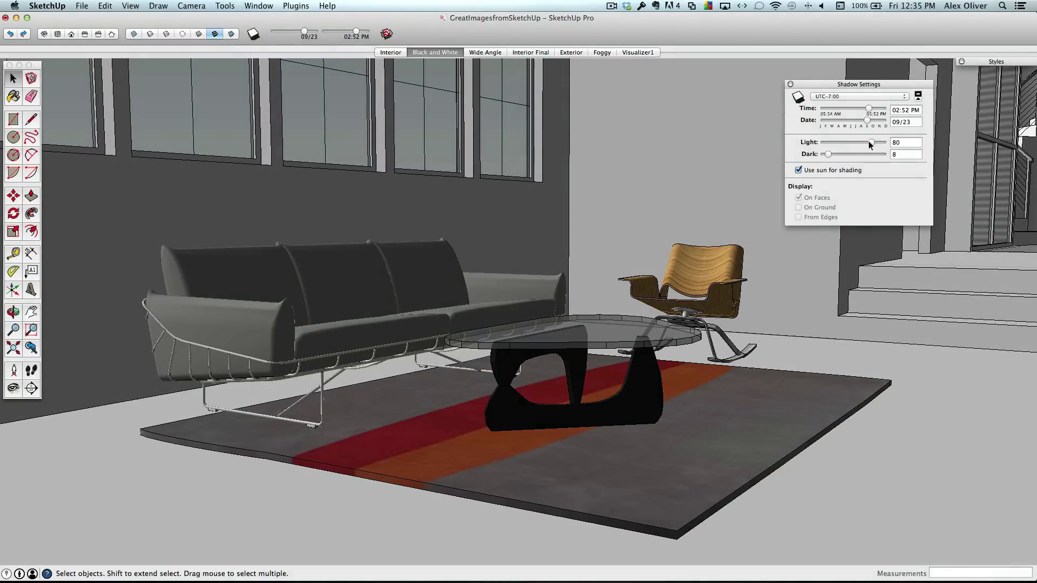
mouse_move(870, 142)
mouse_down()
mouse_move(839, 142)
mouse_move(859, 143)
mouse_move(867, 119)
mouse_move(853, 109)
mouse_move(866, 118)
mouse_move(857, 141)
mouse_move(869, 140)
mouse_move(821, 153)
mouse_up()
click(844, 85)
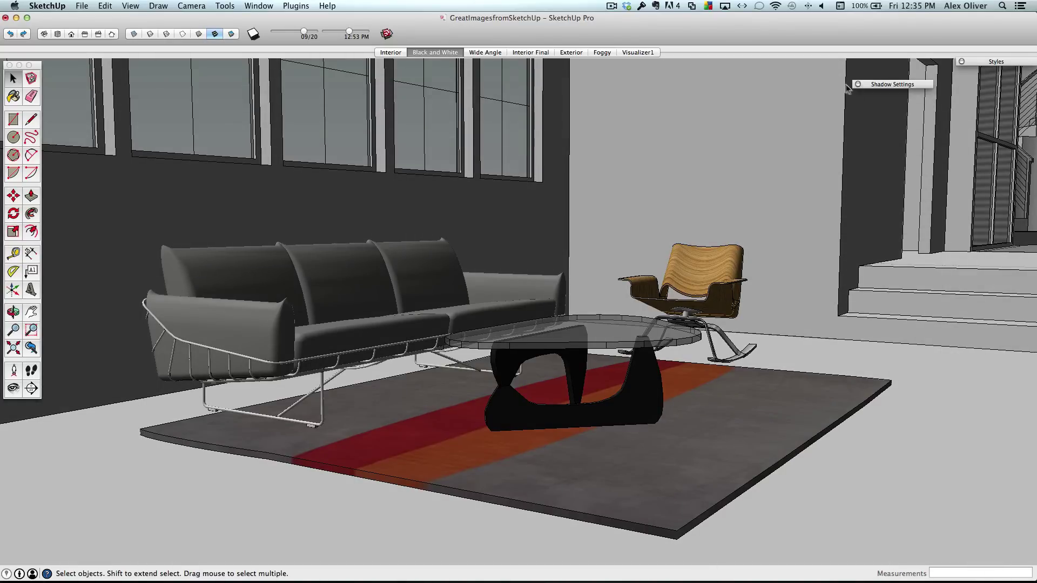
Export the view as Interior Dark Mood.jpg and compare it with Interior Normal.jpg in Preview
click(82, 6)
mouse_move(121, 171)
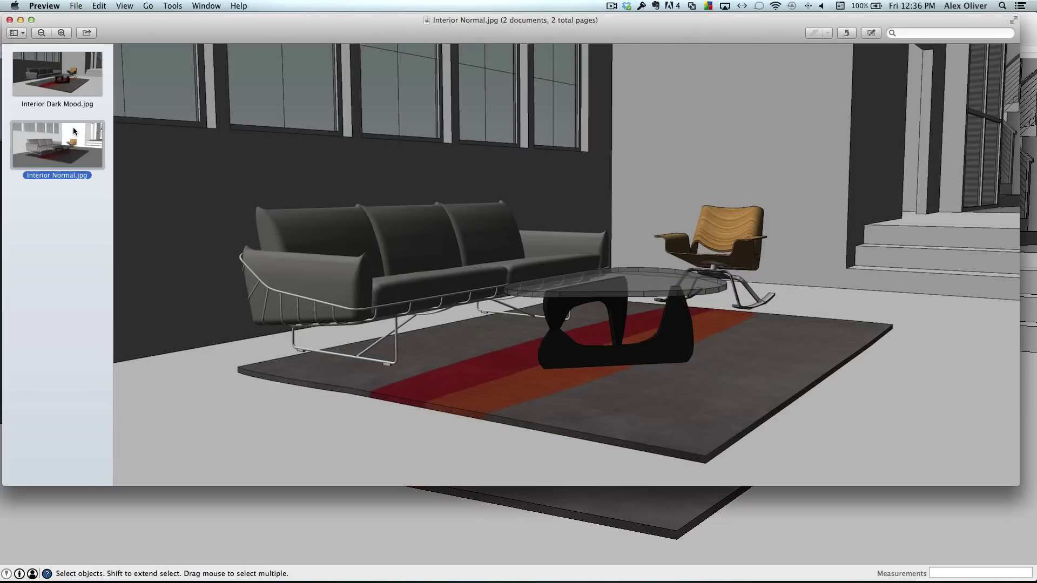
click(75, 131)
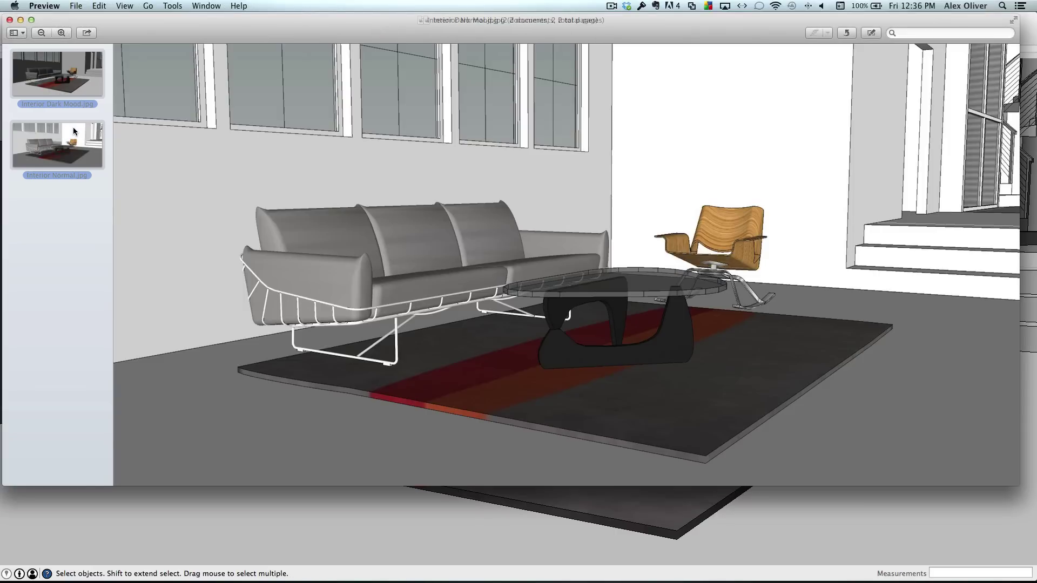
key(Up)
key(Down)
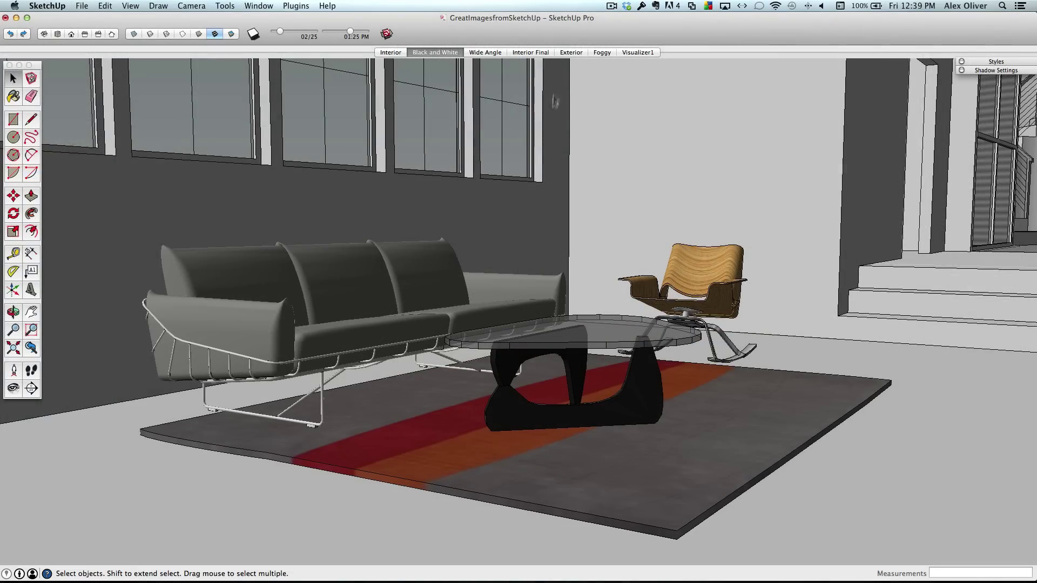
Switch to the Exterior scene and export it as a 2D graphic
click(569, 52)
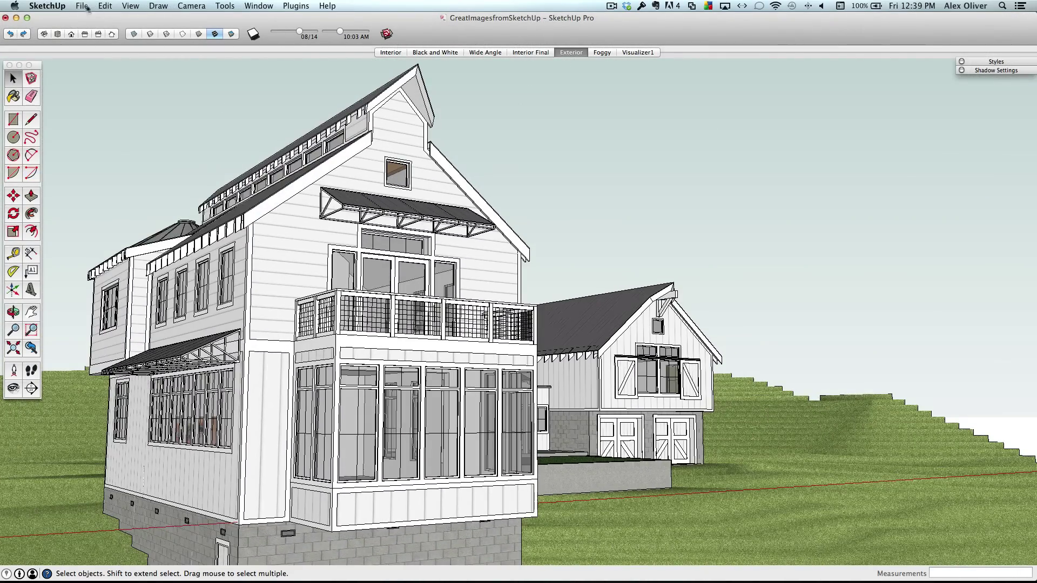
click(84, 7)
mouse_move(178, 167)
click(209, 180)
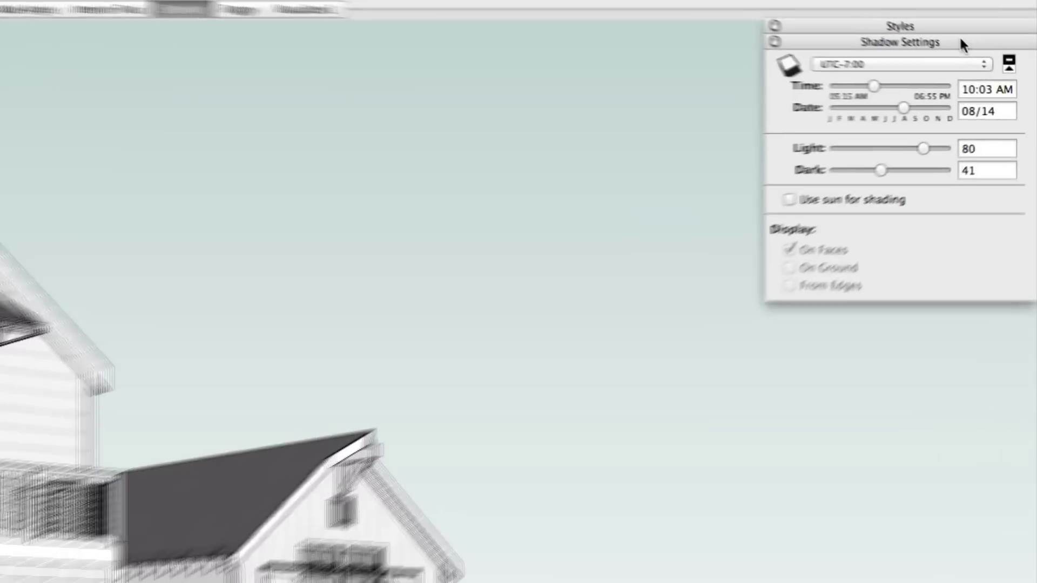
Turn on shadows on the house and set the shadow date to 03/27
click(759, 60)
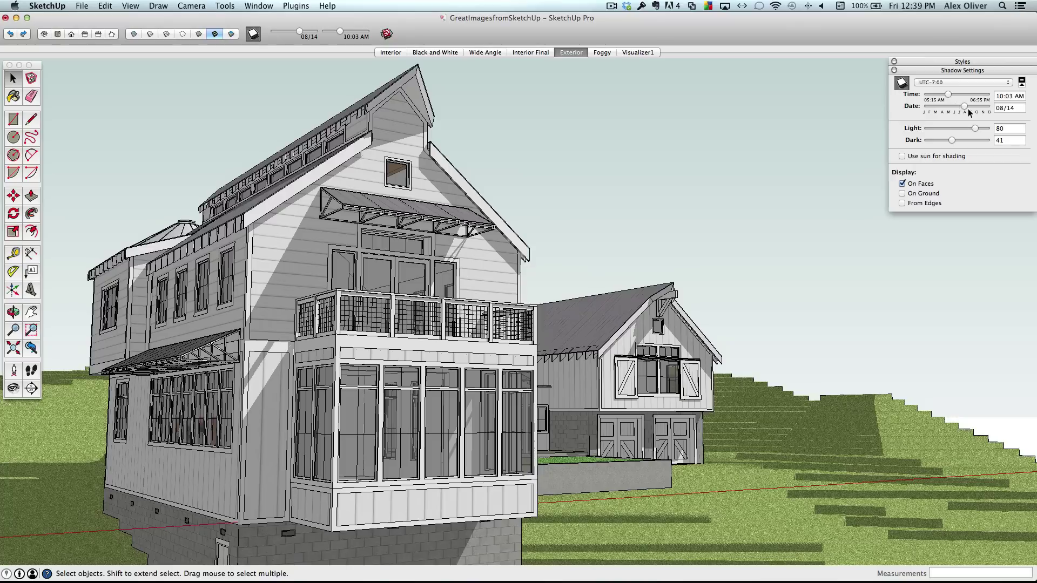
drag(965, 106, 954, 141)
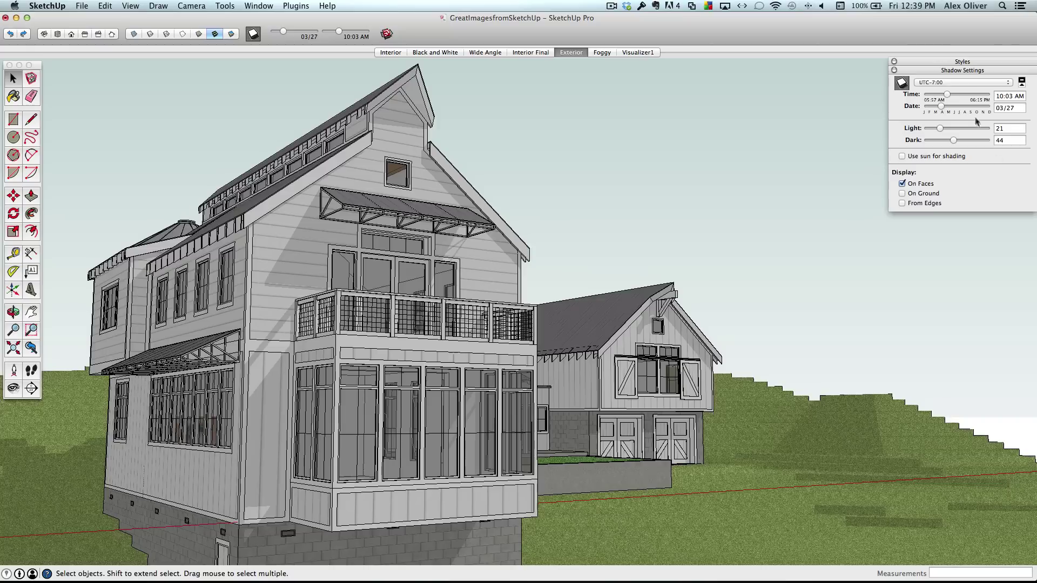
click(267, 5)
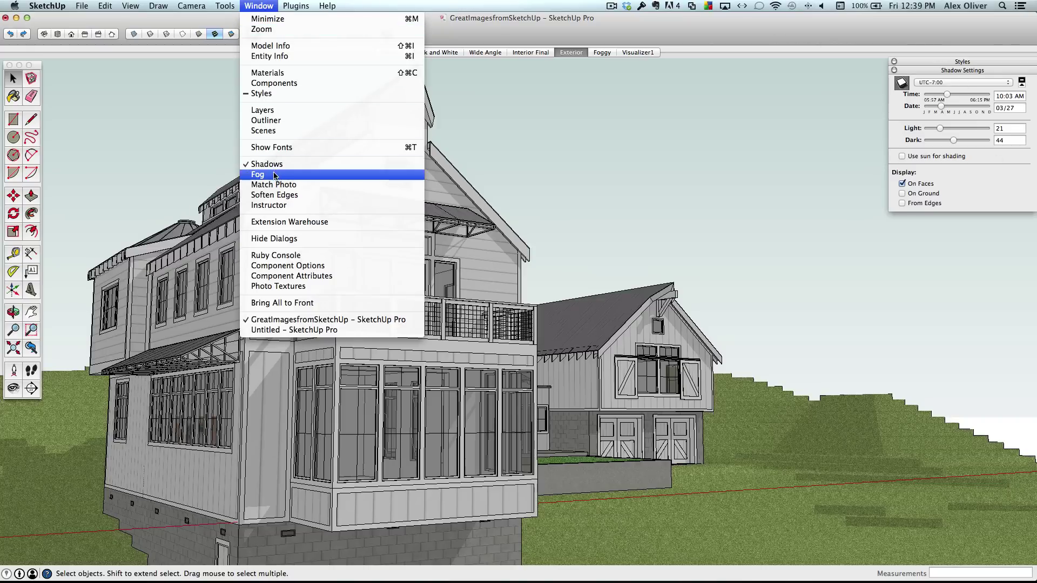
Dock the Fog panel, enable Display Fog, and tune start and end distances to haze the distant barn
click(257, 174)
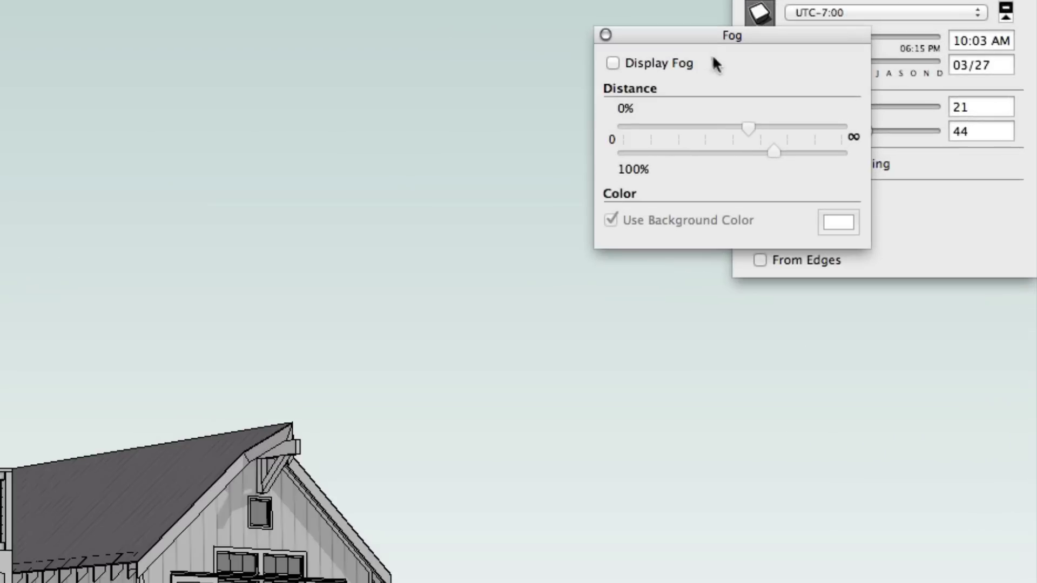
drag(679, 37, 762, 289)
click(752, 315)
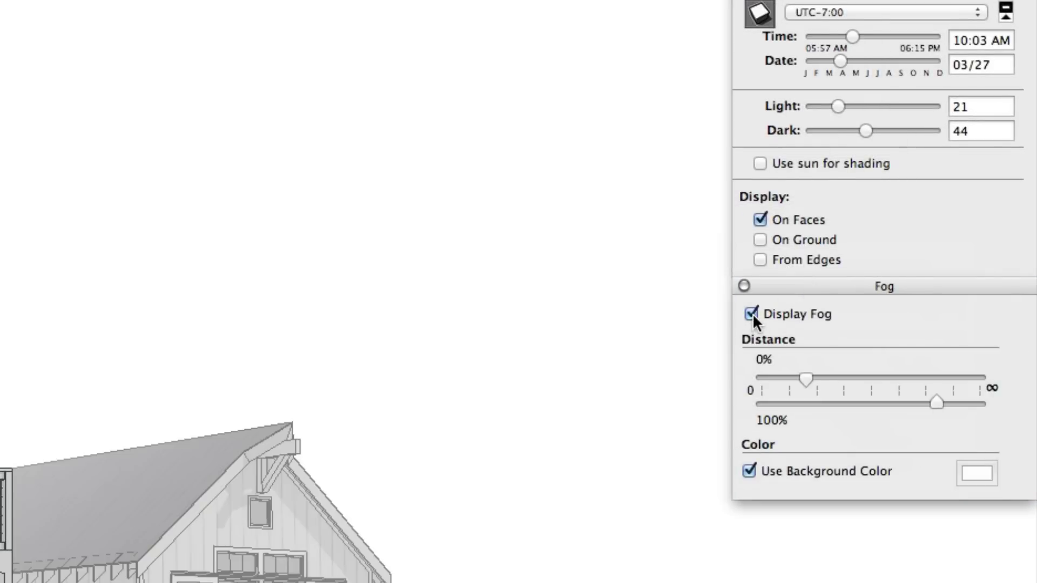
drag(818, 385, 954, 391)
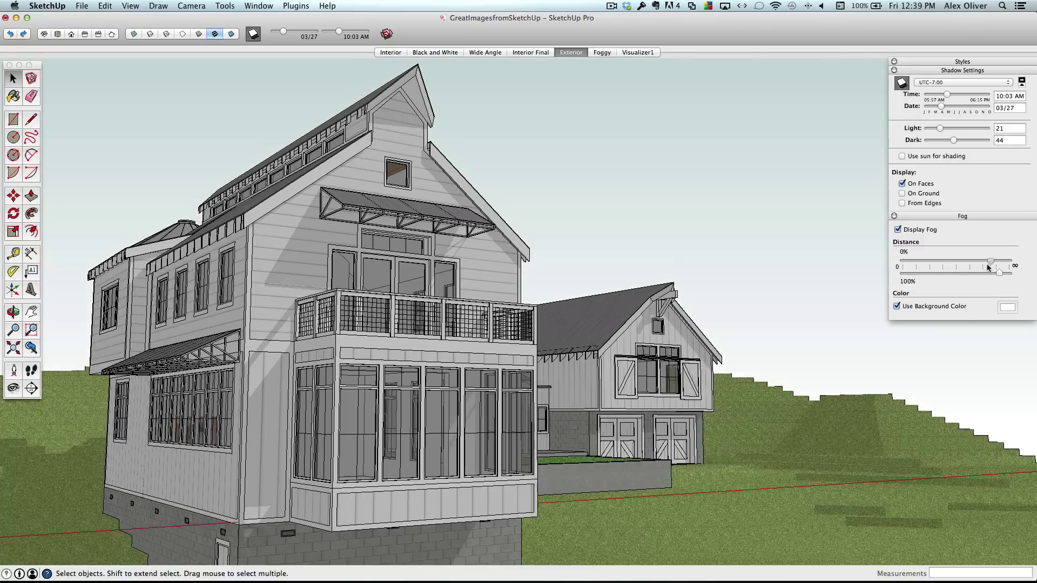
drag(988, 267, 946, 265)
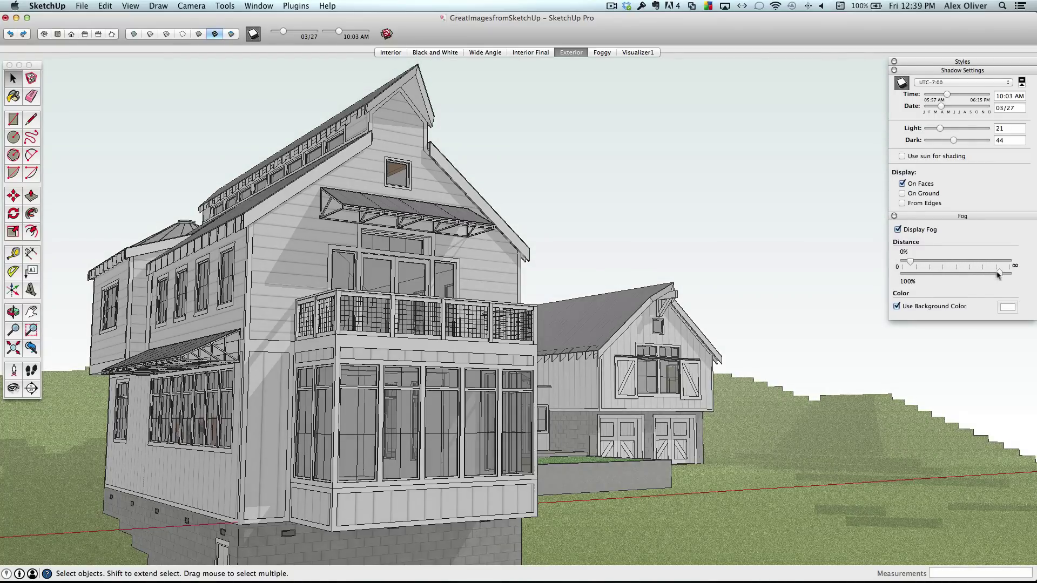
mouse_move(996, 274)
mouse_down()
mouse_move(958, 272)
mouse_move(979, 276)
mouse_up()
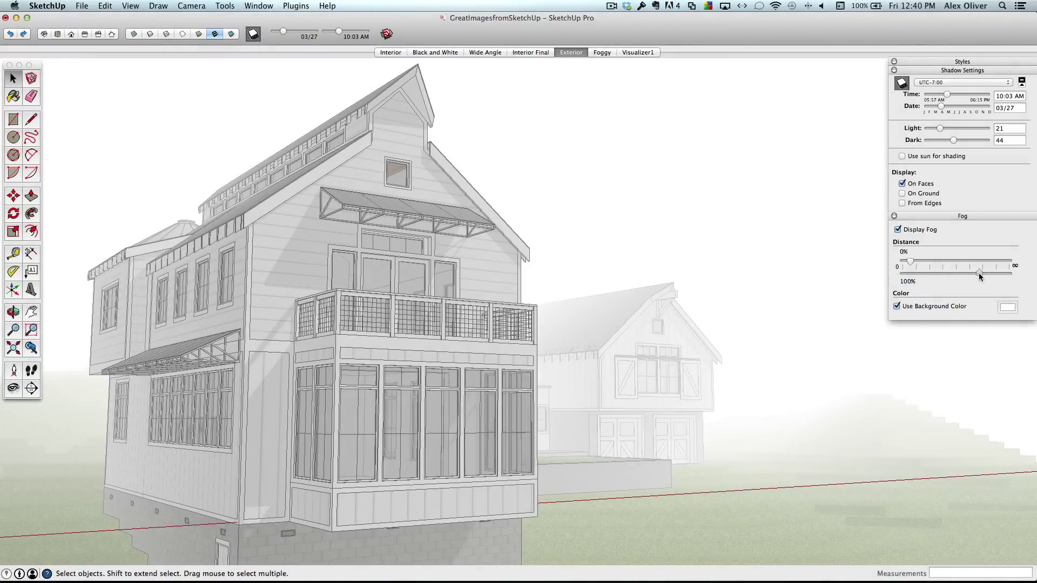
drag(914, 261, 977, 273)
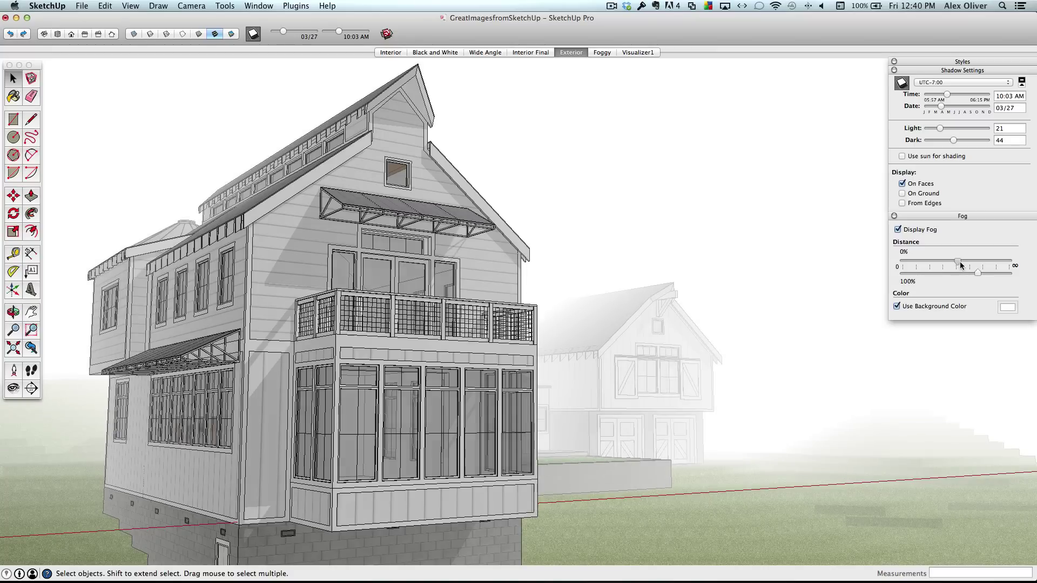
drag(961, 266, 964, 264)
click(83, 6)
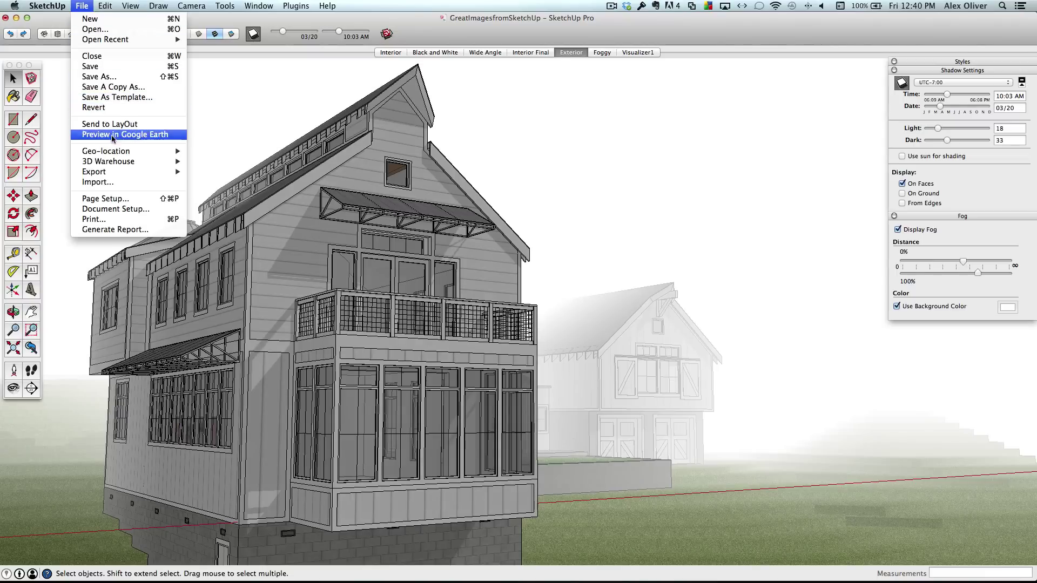
Export Exterior Fog.jpg and flip between it and Exterior Normal.jpg in Preview
mouse_move(120, 174)
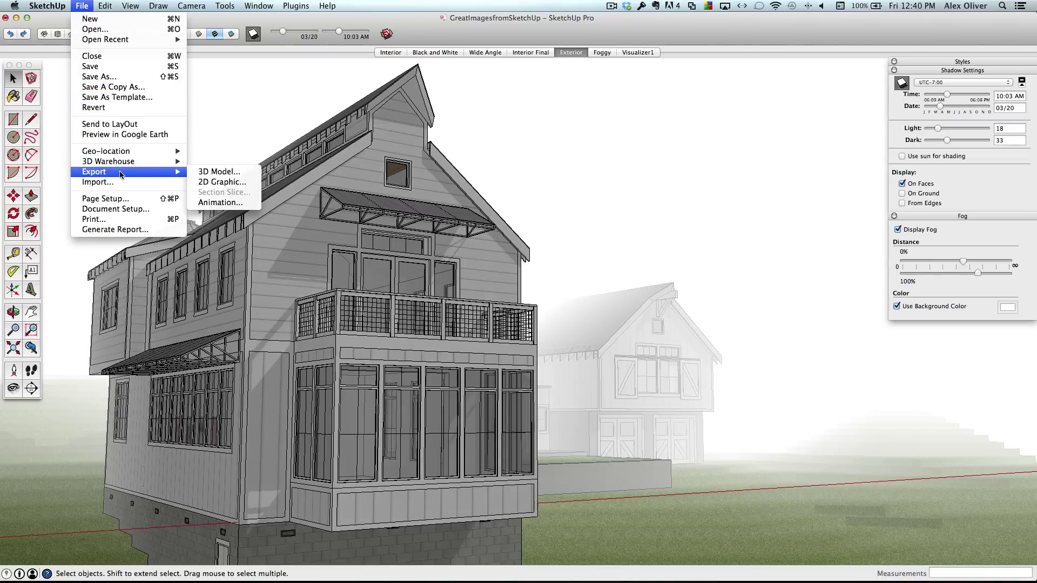
click(222, 185)
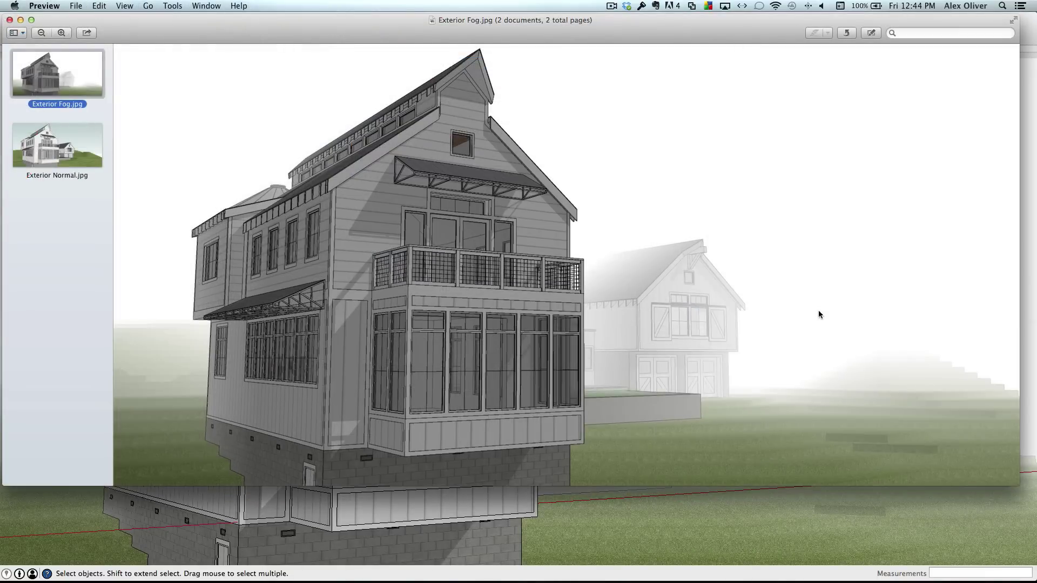
key(Down)
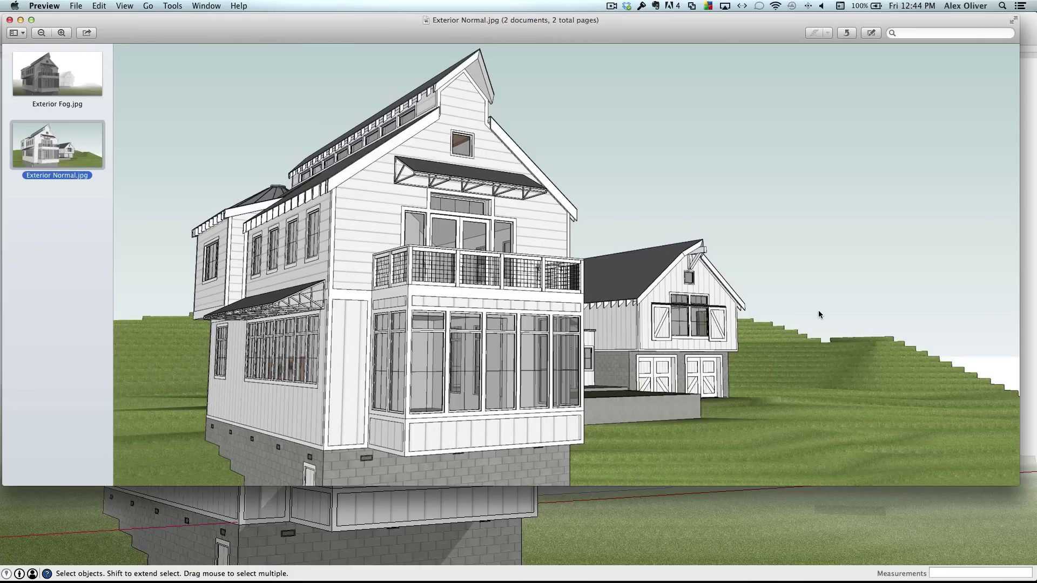
key(Up)
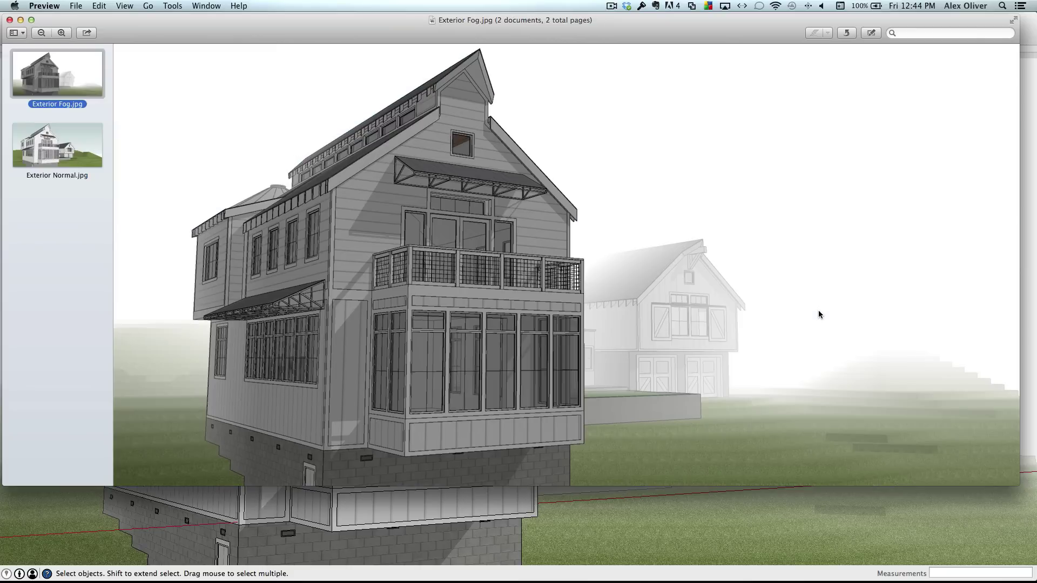
key(Down)
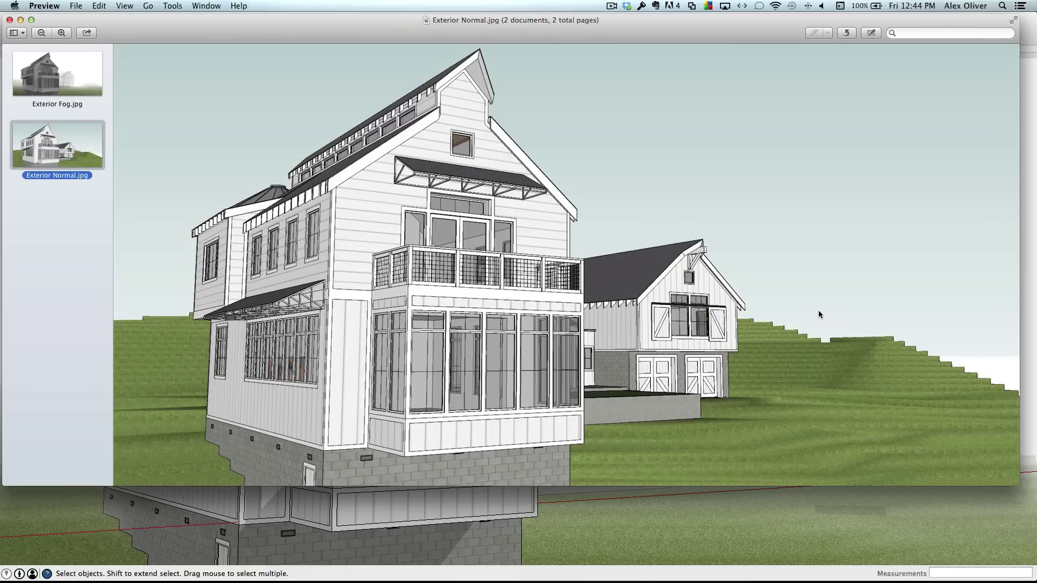
key(Up)
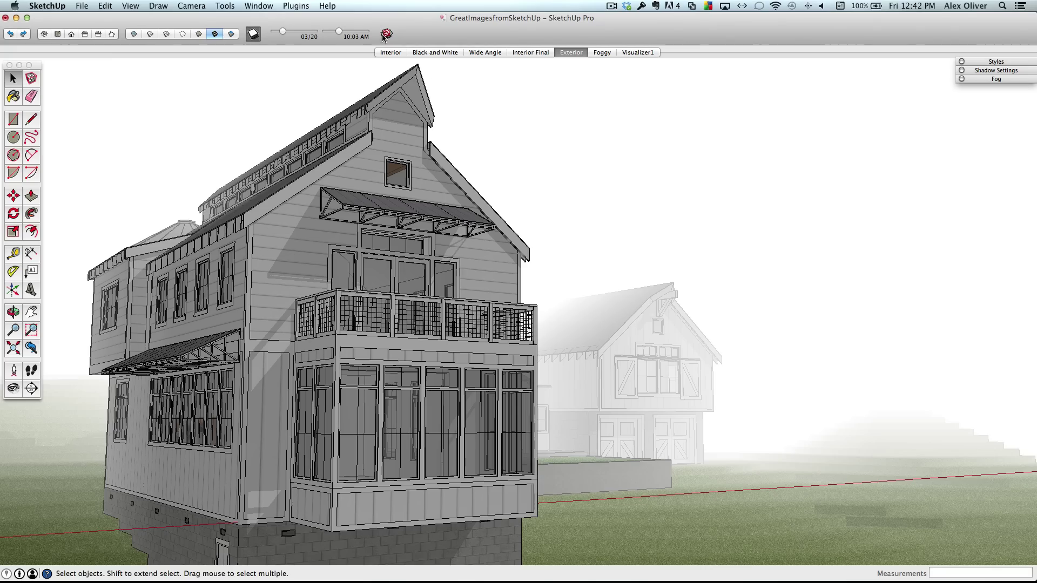
Switch to the Interior scene and turn on its sun shadows
click(389, 52)
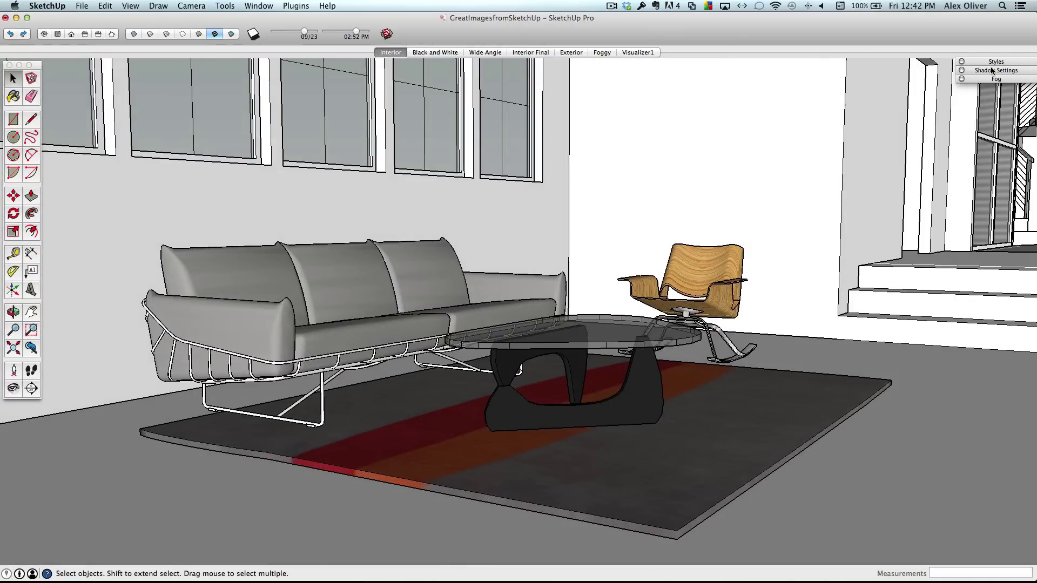
click(992, 70)
click(901, 83)
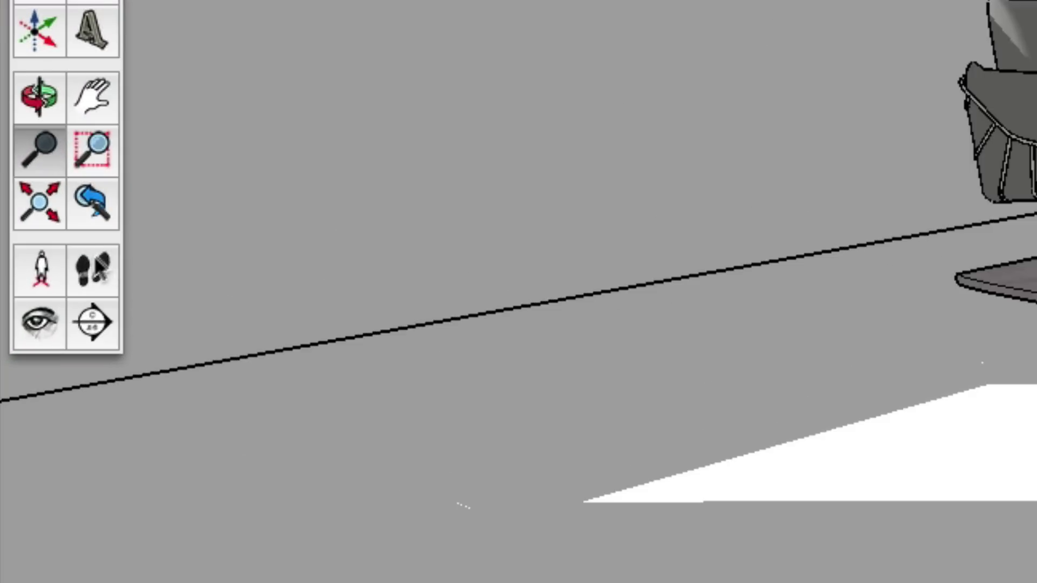
Walk forward toward the sofa and orbit up for a wider view of the furniture
click(31, 371)
drag(629, 497, 630, 475)
middle_drag(630, 474, 436, 402)
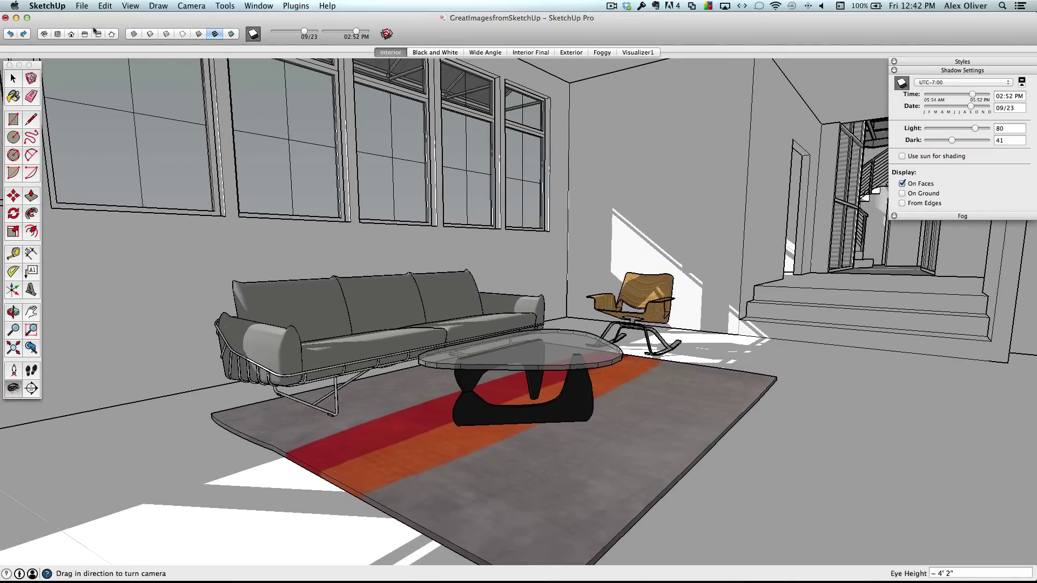
Export the wide interior view as the JPEG image Interior Wide
click(82, 5)
mouse_move(185, 177)
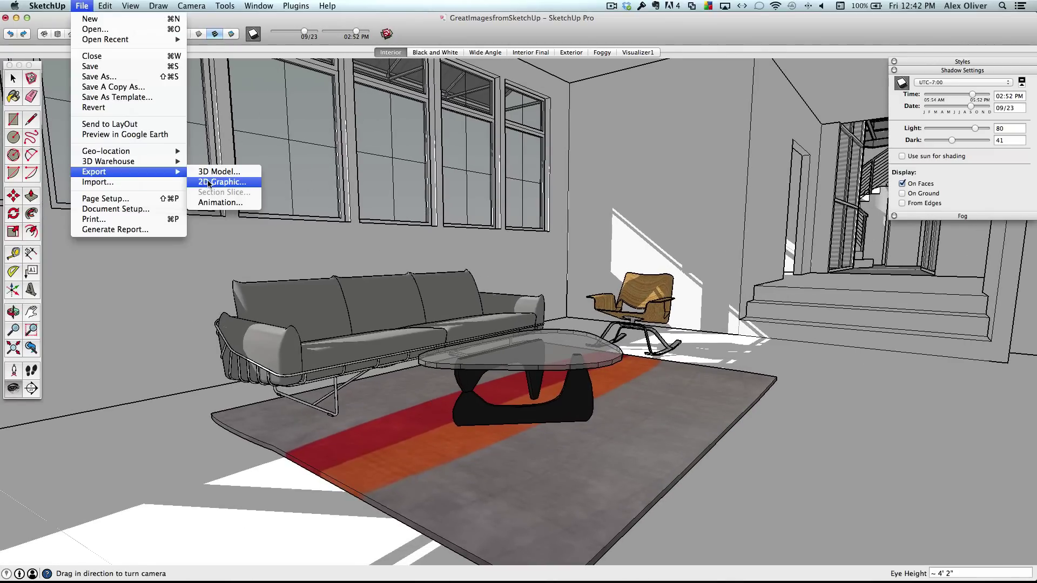
click(208, 183)
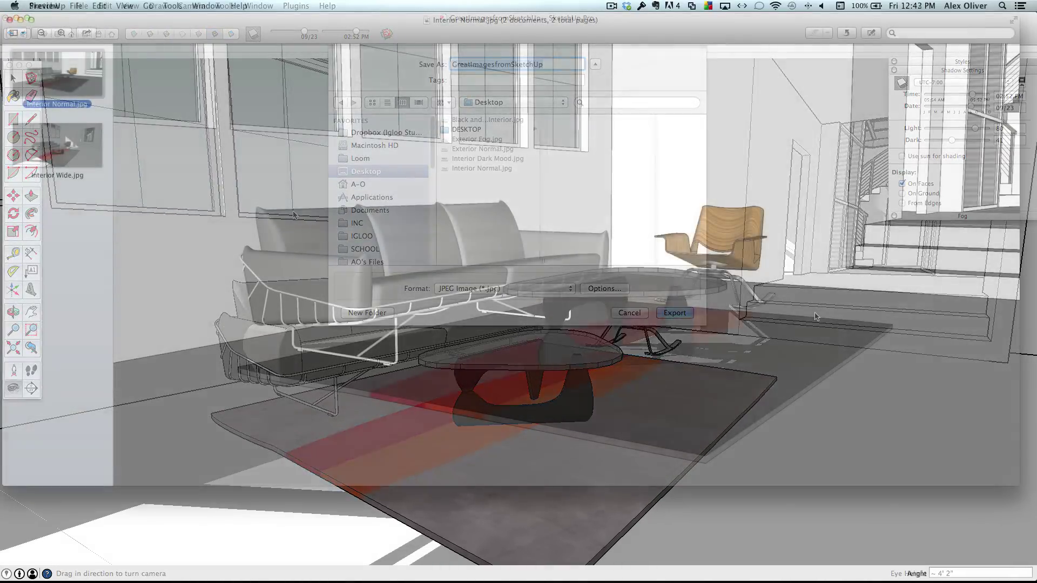
Flip between Interior Wide.jpg and Interior Normal.jpg in Preview, finishing on the wide image
key(Down)
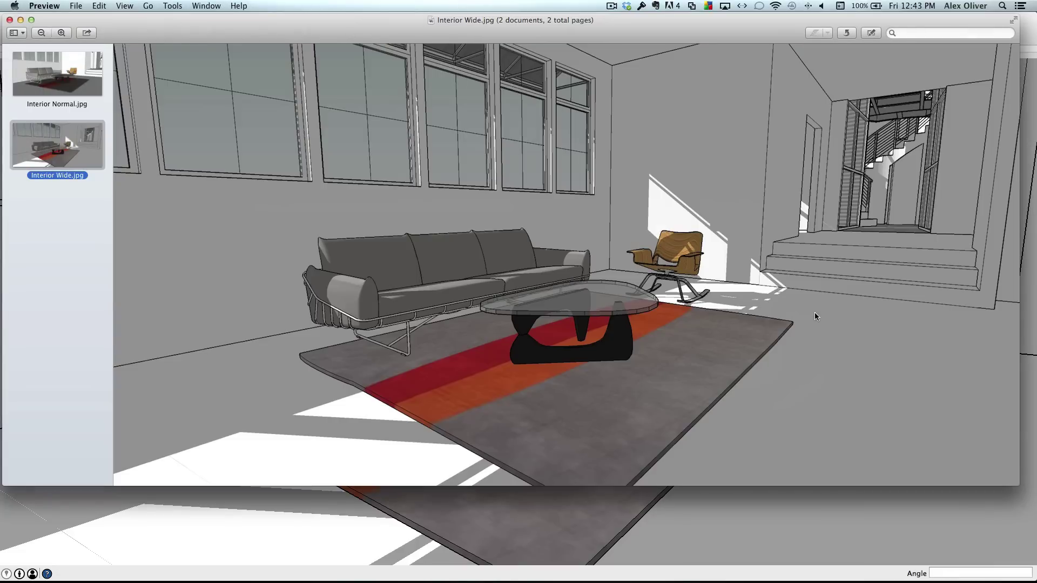
key(Up)
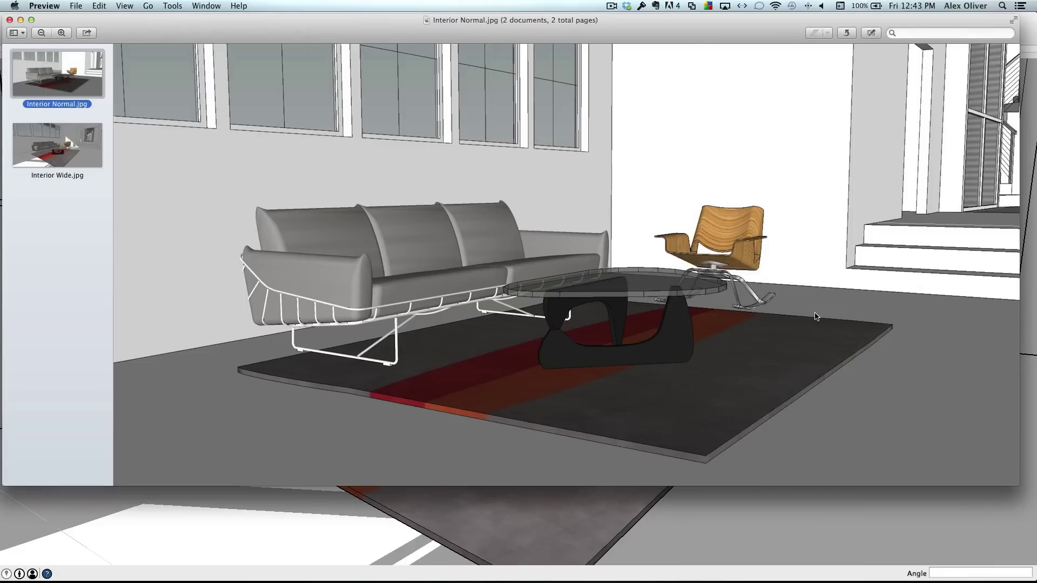
key(Down)
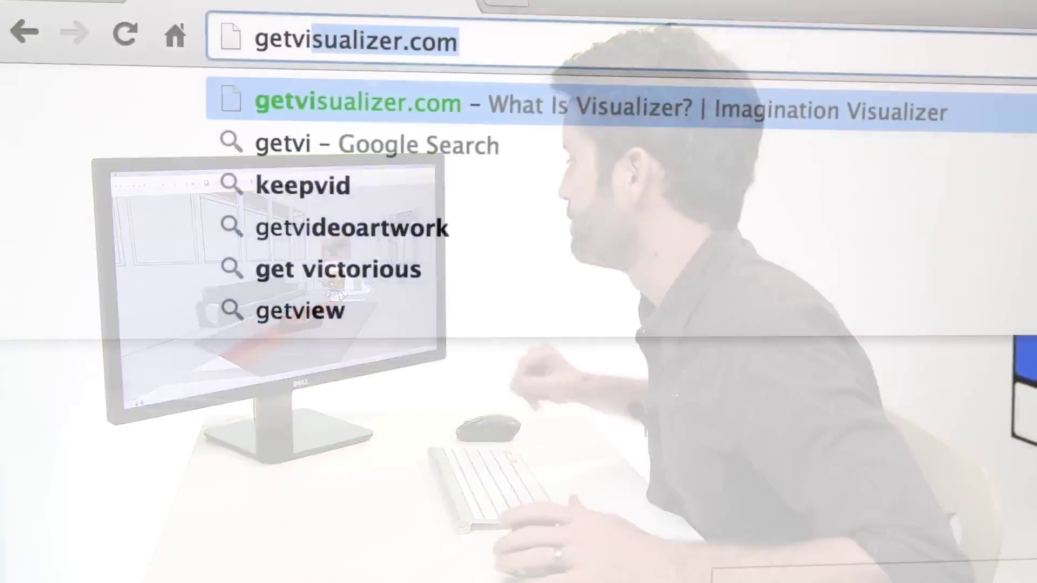
Load getvisualizer.com in Chrome and download the Visualizer for SketchUp installer
key(Return)
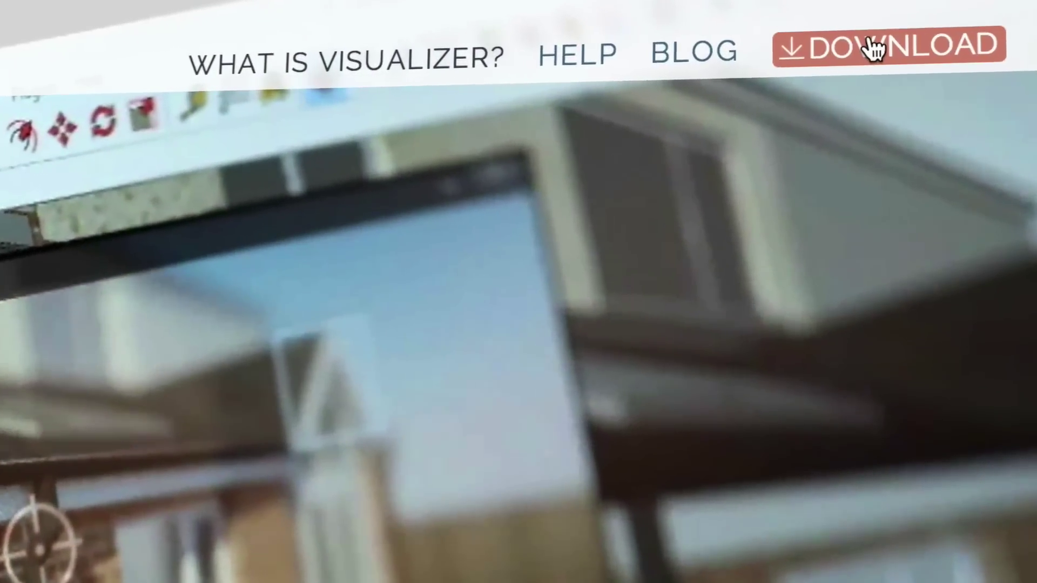
click(876, 58)
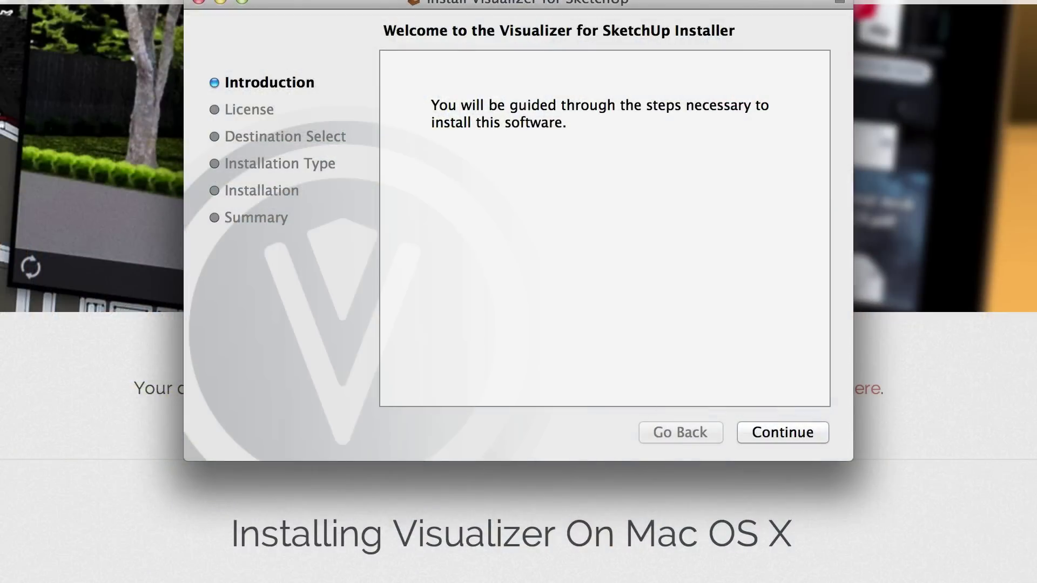
Get past the Visualizer installer's introduction, agree to the licence, and begin the standard install
click(767, 433)
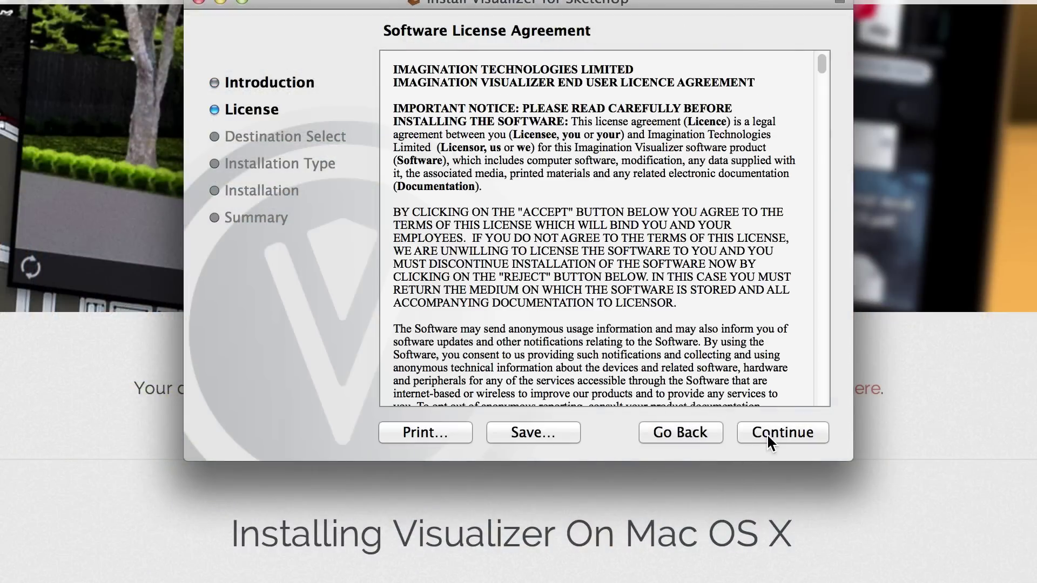
click(767, 433)
click(730, 172)
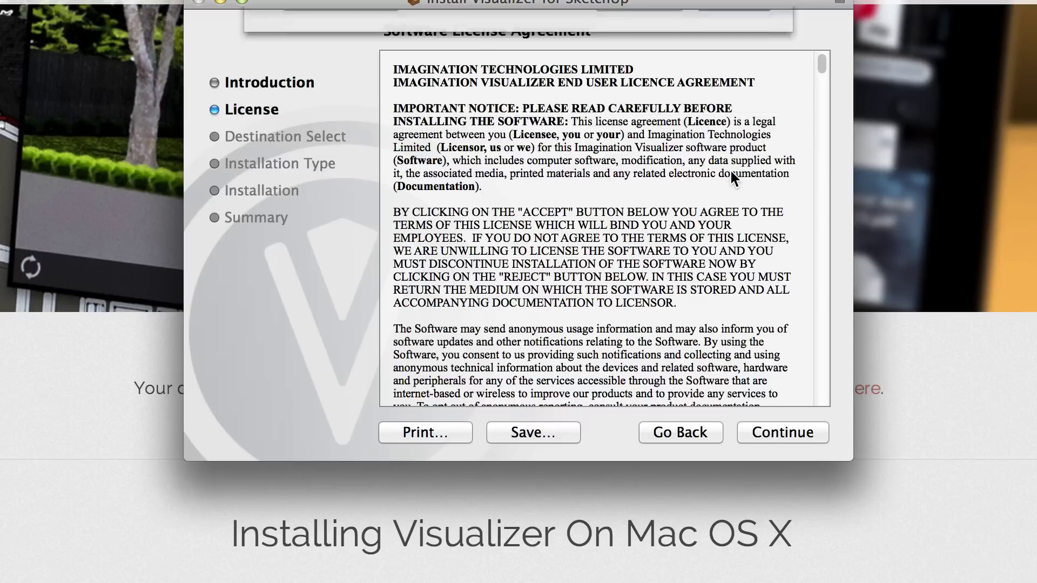
click(792, 433)
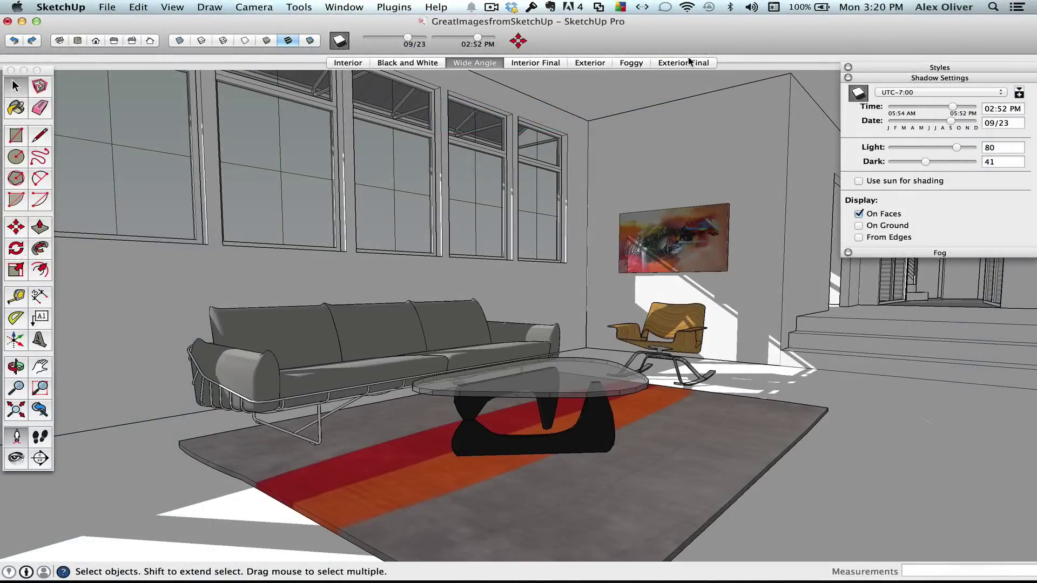
Show the Exterior Final scene, display the Visualizer tool palette, and start its live render
click(686, 62)
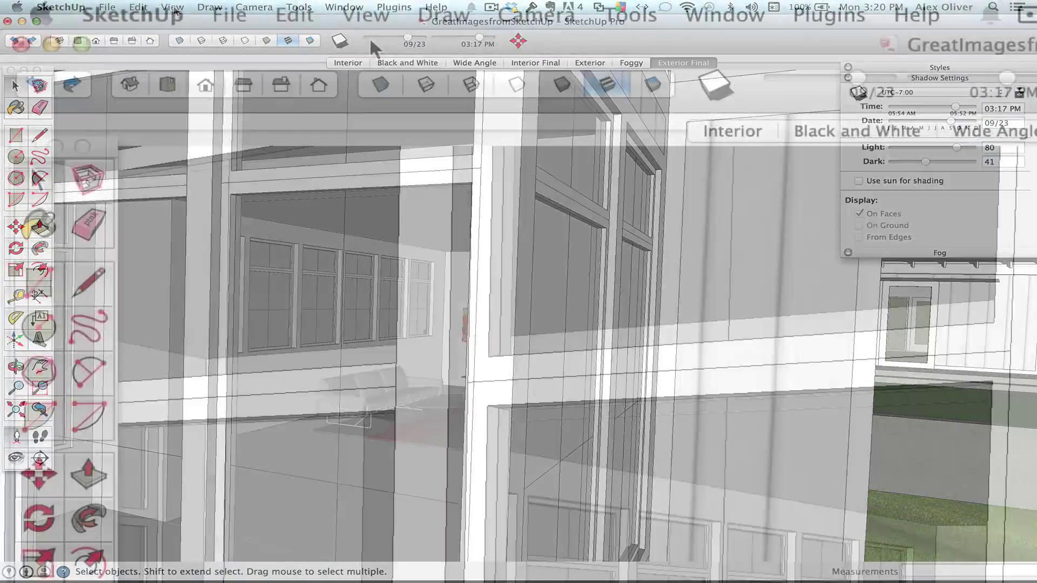
click(173, 7)
mouse_move(178, 23)
click(682, 267)
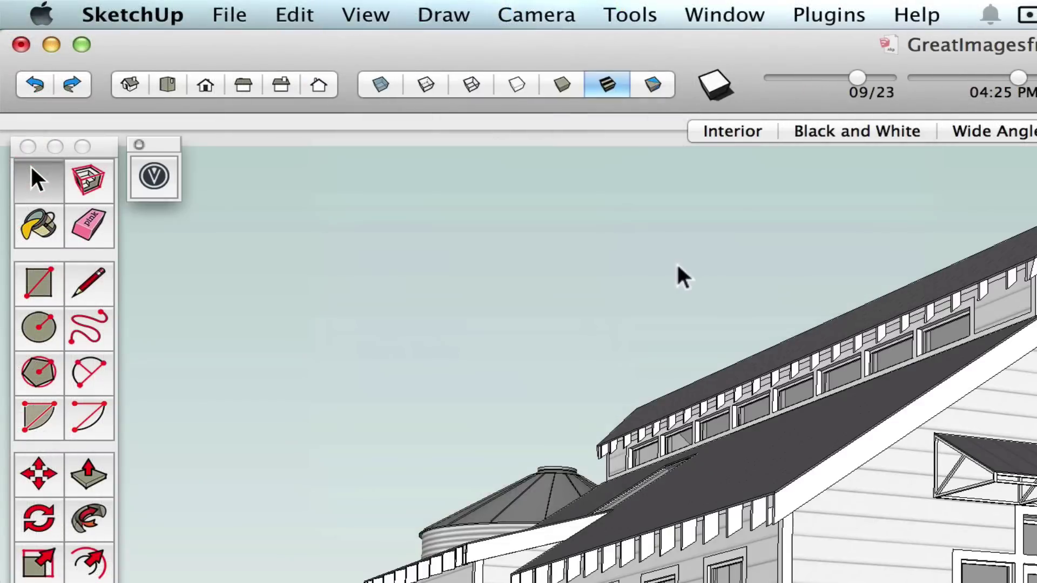
click(157, 179)
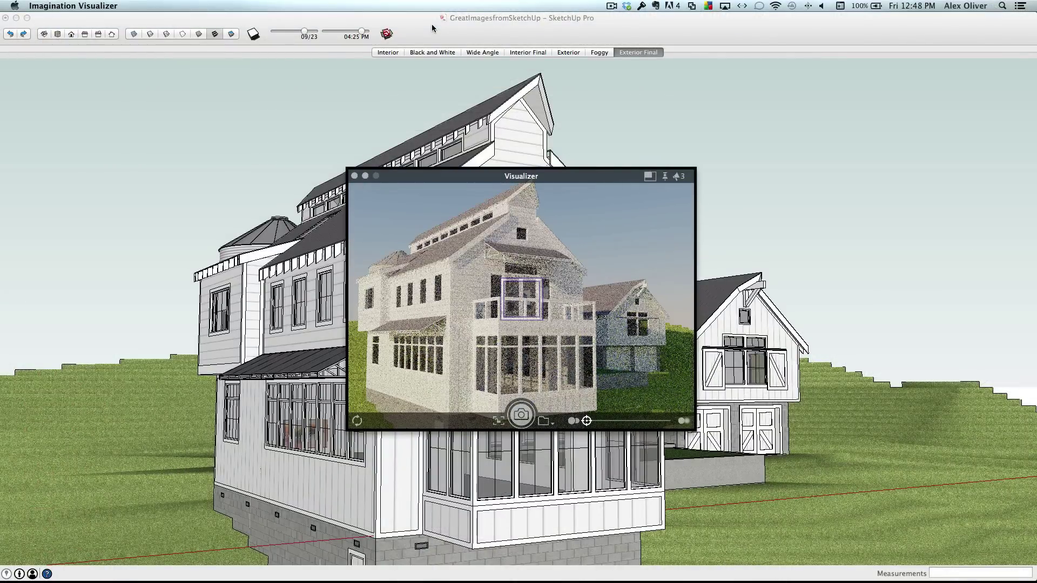
Move the Visualizer window to the top-right corner and save a snapshot of the exterior render
click(432, 28)
drag(526, 177, 866, 62)
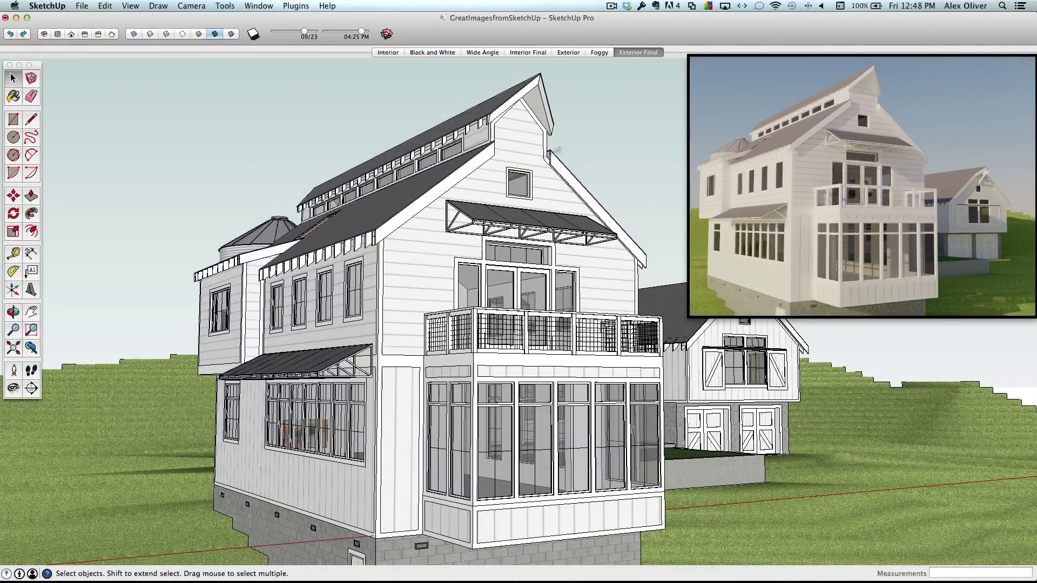
mouse_move(923, 242)
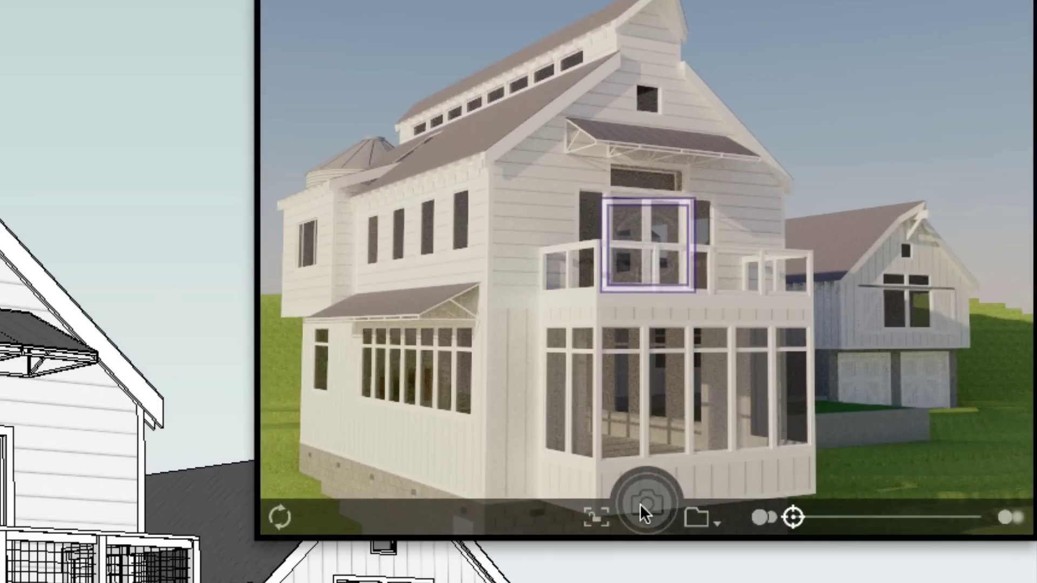
click(640, 506)
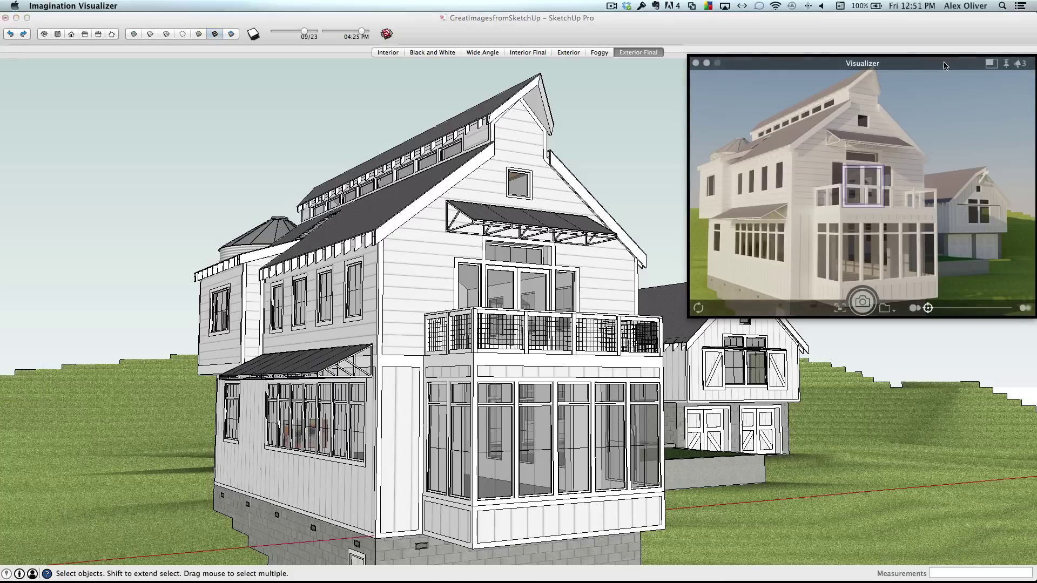
Set the shadows to a late-August early-morning sun, focus on the balcony, and increase focus blur
click(427, 25)
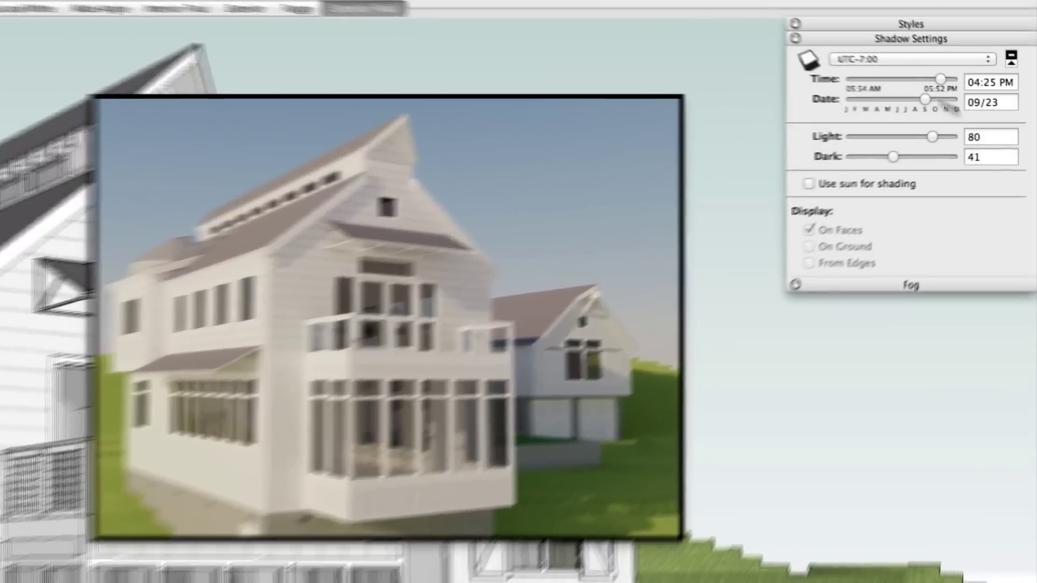
drag(972, 105, 868, 96)
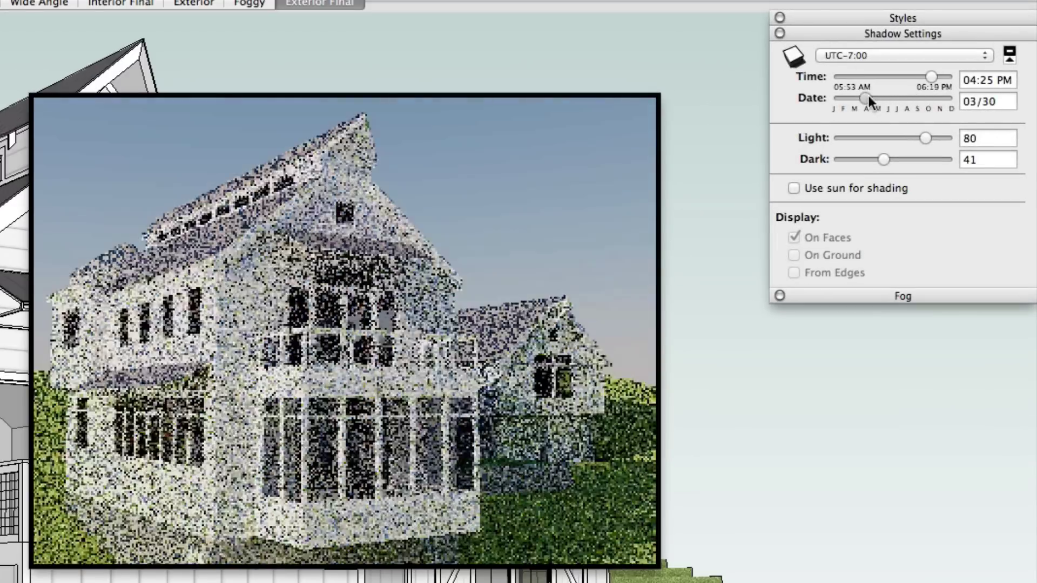
drag(930, 77, 851, 77)
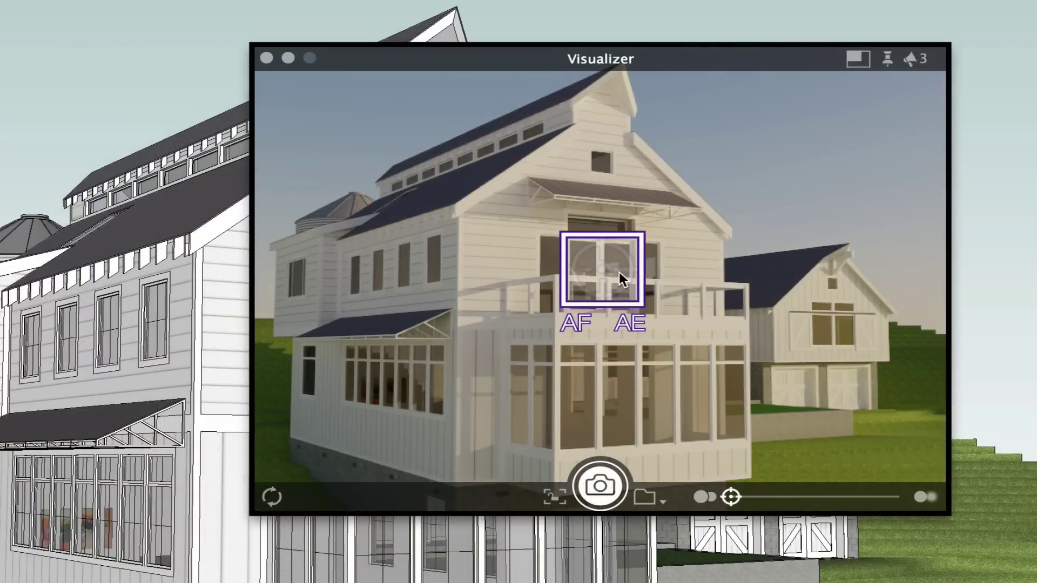
drag(619, 271, 576, 283)
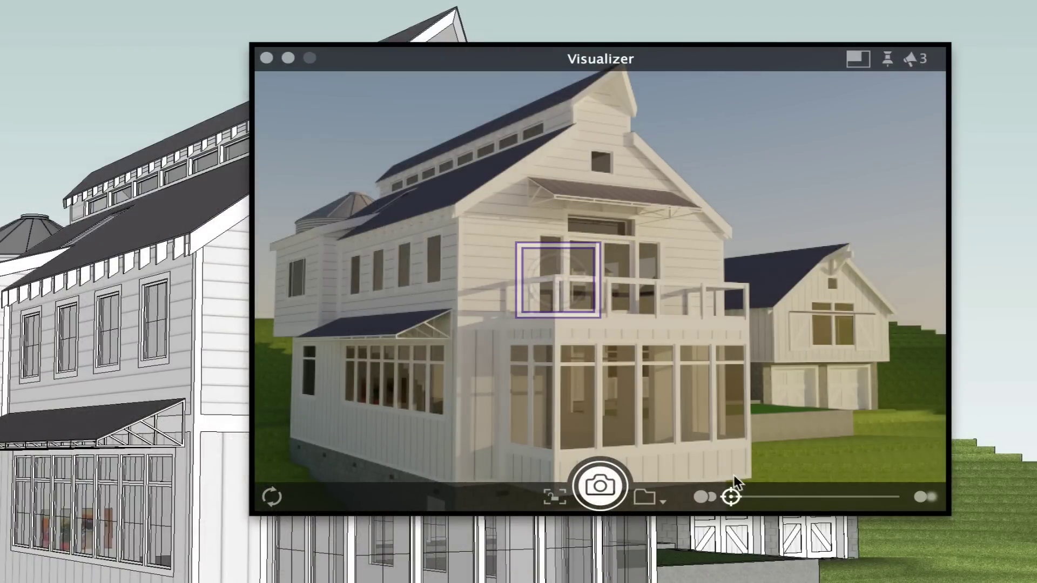
drag(751, 497, 843, 497)
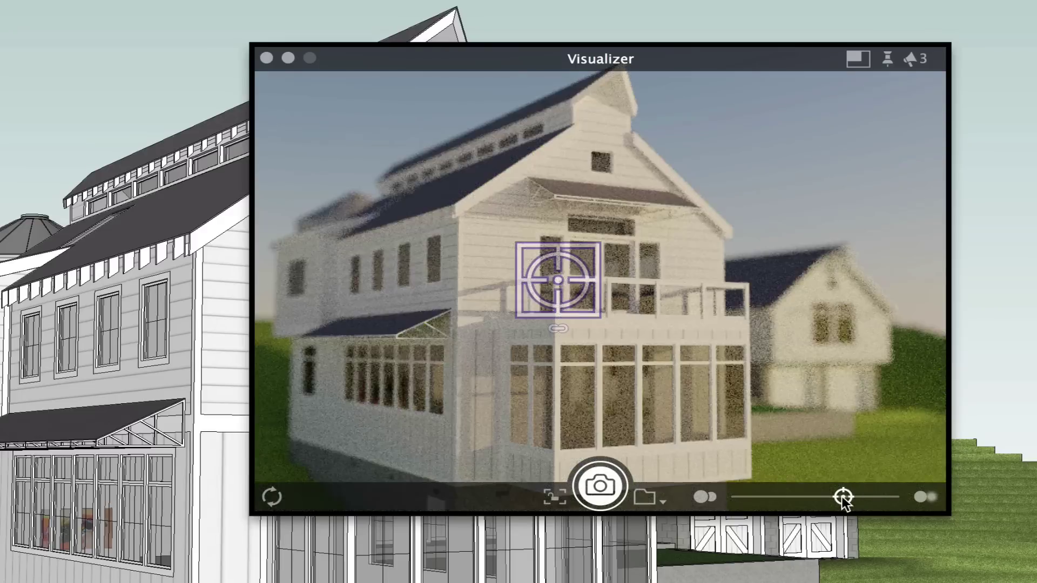
Snapshot the balcony-focused render, refocus on the back barn and snapshot again, then reduce blur
click(593, 487)
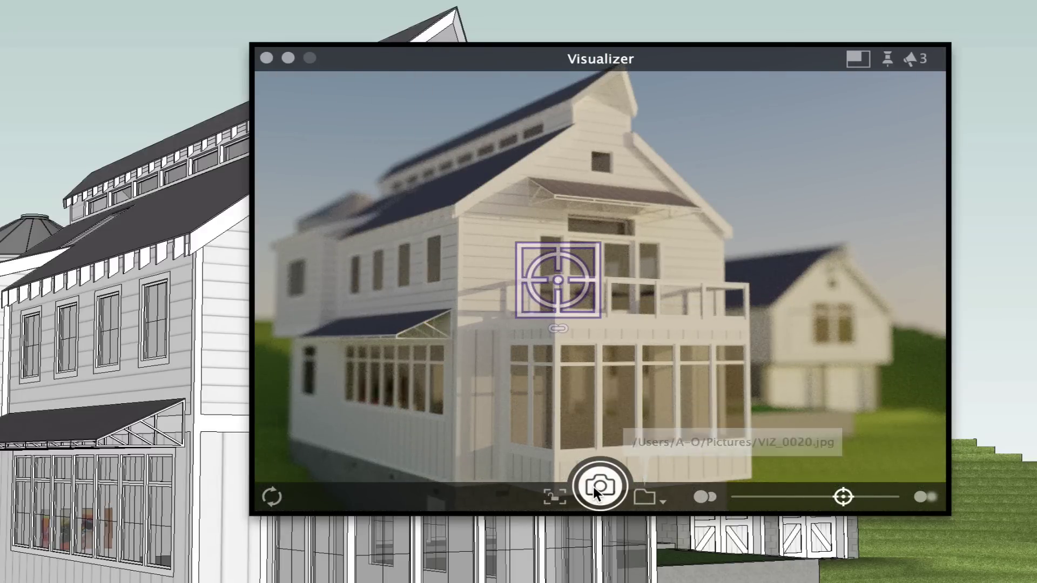
drag(560, 279, 838, 303)
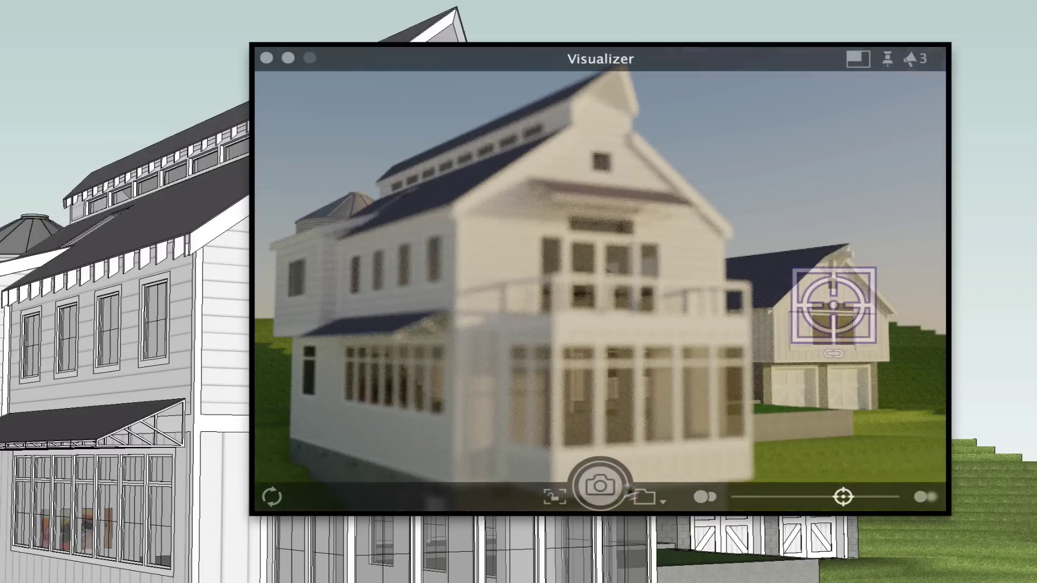
click(601, 486)
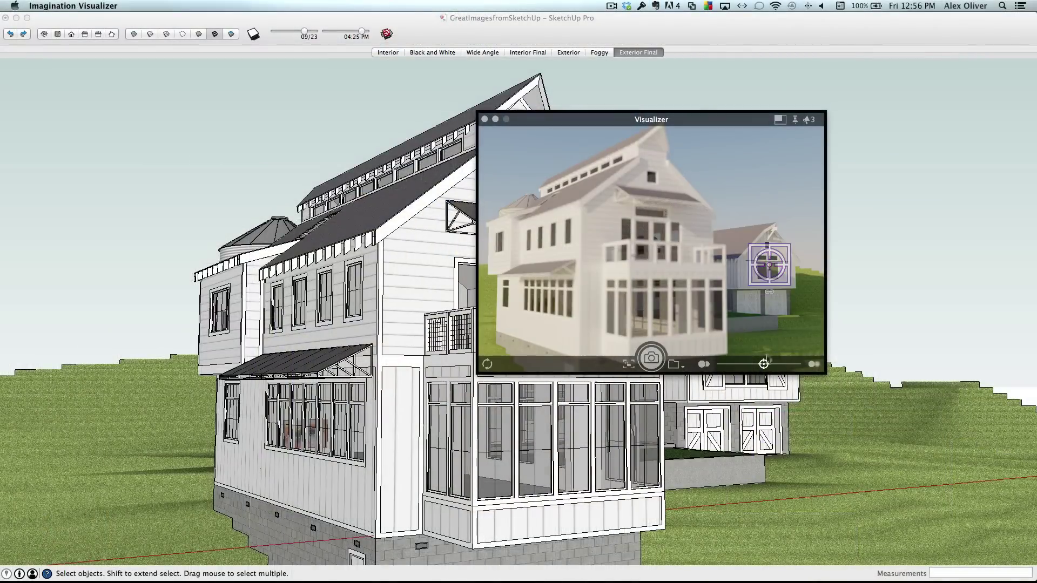
drag(763, 364, 717, 364)
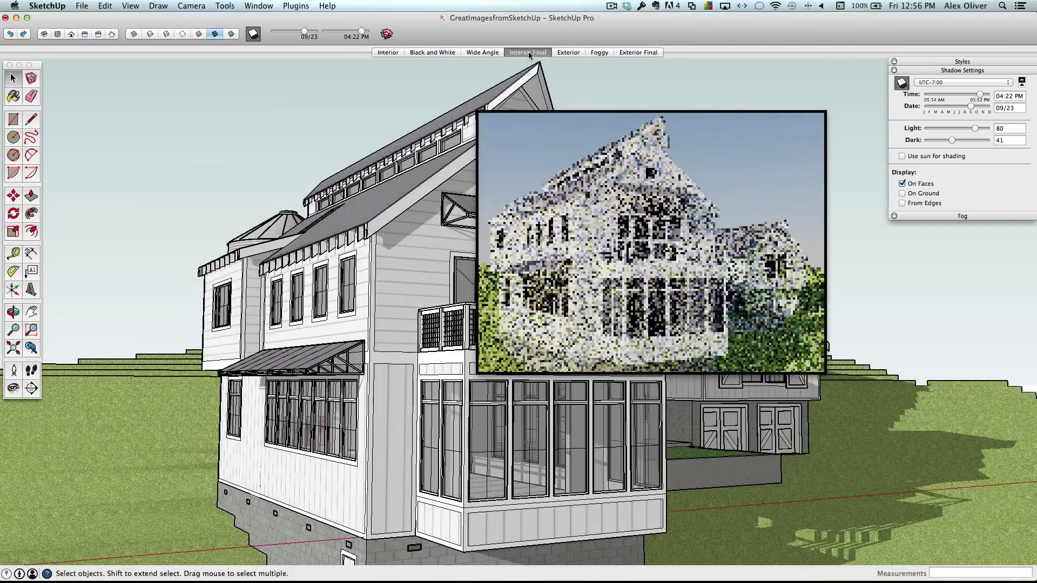
Switch to the Interior Final scene and save a Visualizer snapshot of its render
click(528, 52)
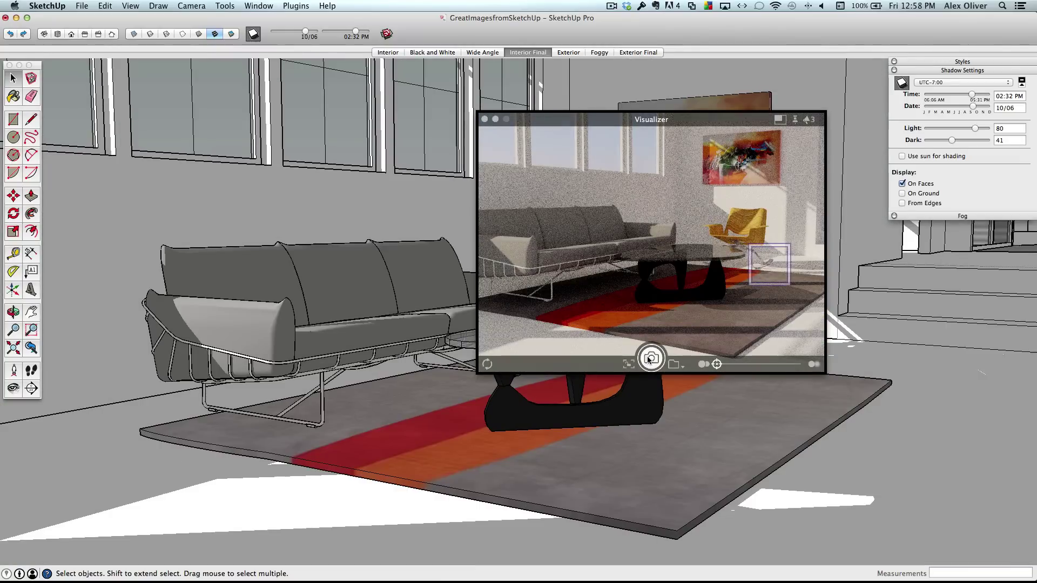
click(650, 359)
click(650, 359)
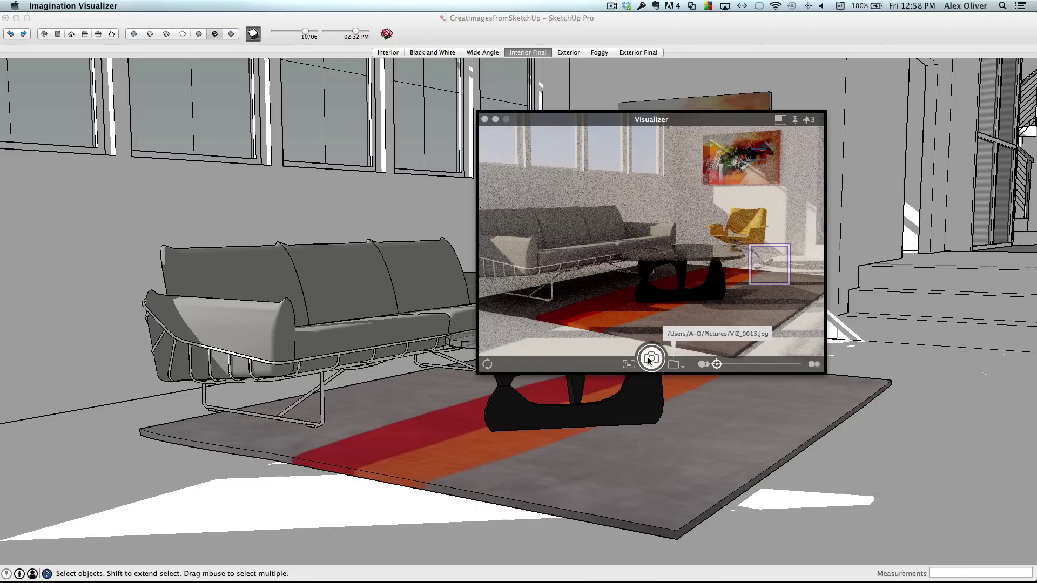
Zoom in and orbit the view to frame the yellow rocking chair up close
click(611, 397)
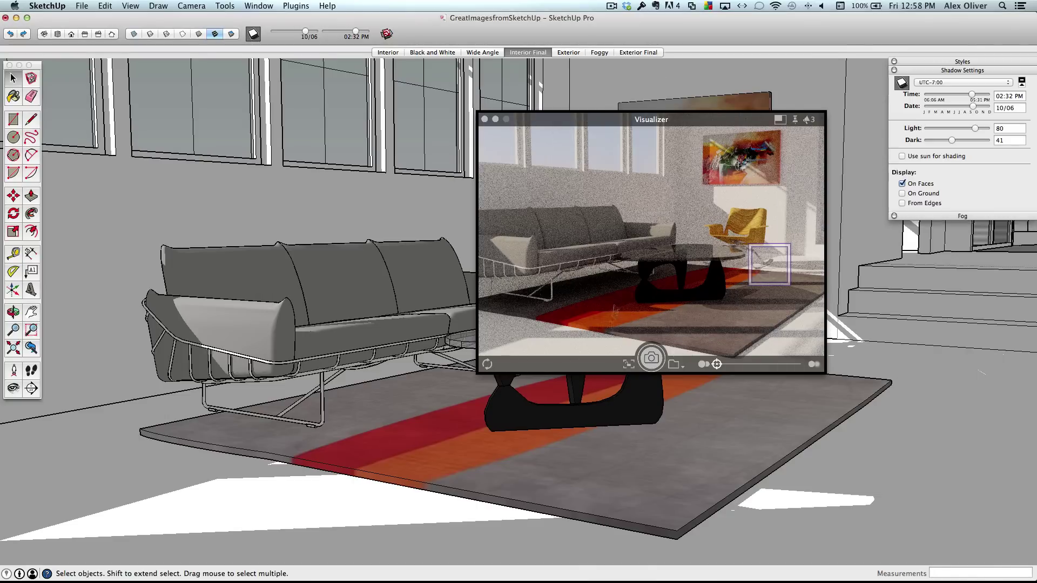
scroll(611, 397, up, 10)
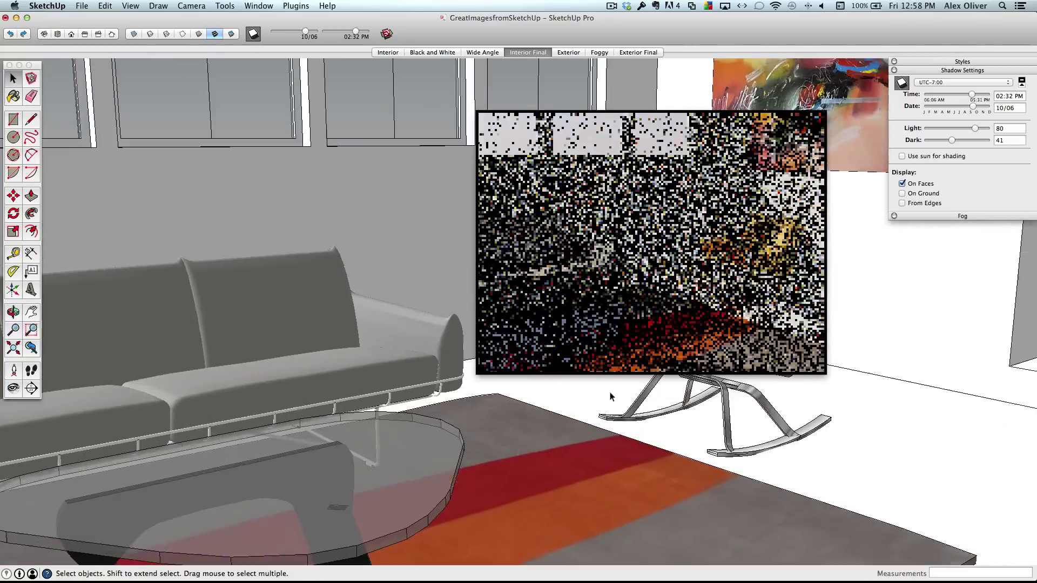
middle_drag(611, 397, 654, 494)
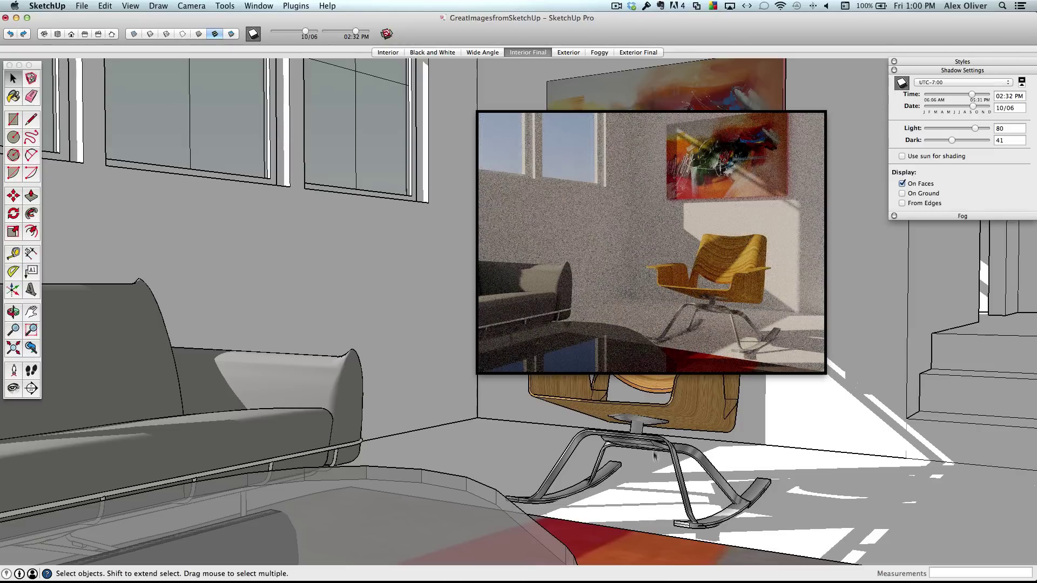
Save a Visualizer snapshot of the close-up view of the rocking chair, sofa and glass table
click(657, 358)
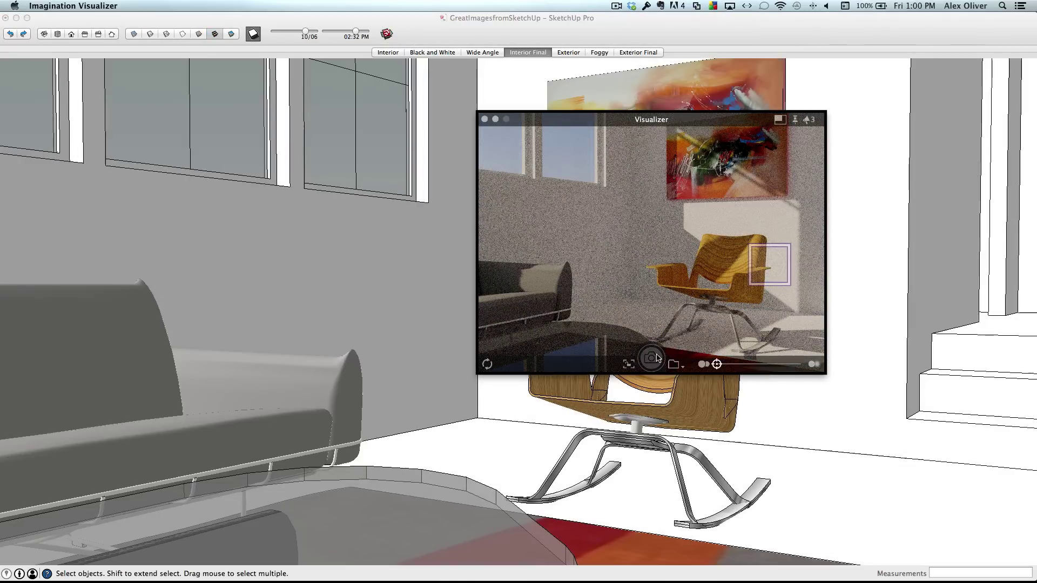
click(651, 357)
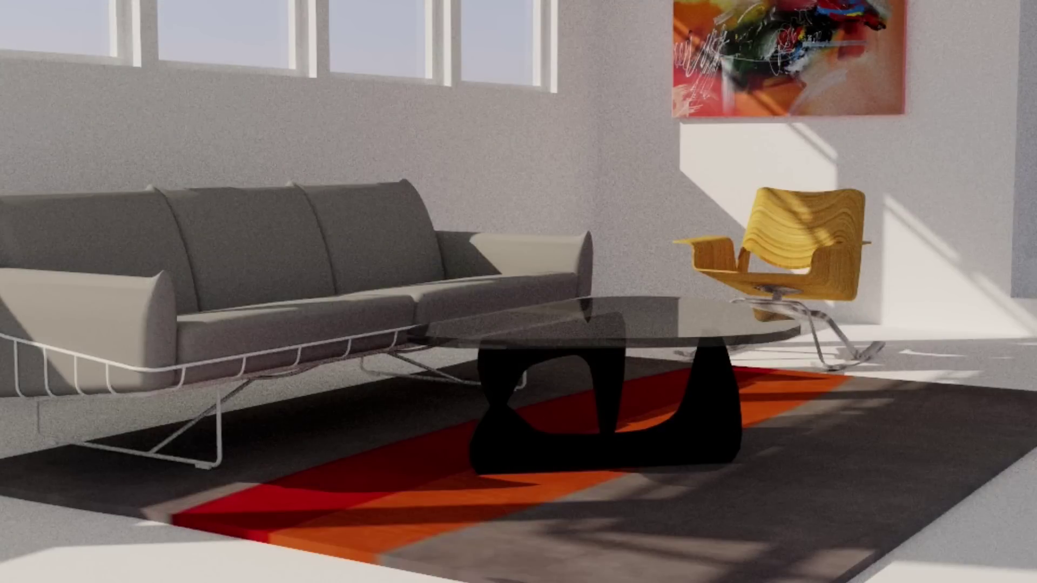